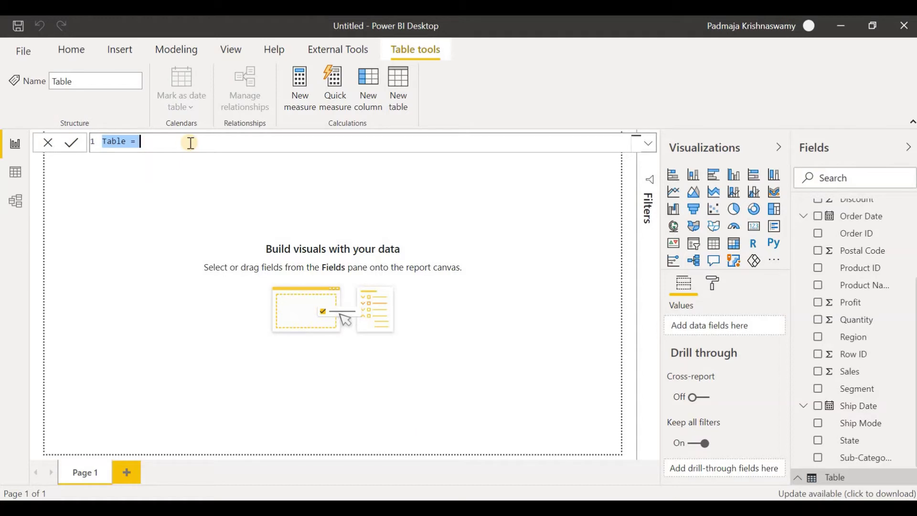
Define the Dates calculated table from CALENDARAUTO() with Day, Year, Month Number, Month ("mmmm") and Year Month ("mmm yyyy") columns using GENERATE and ROW.
{"action": "type", "text": "Dates = VAR BaseCalendar =     CALENDARAUTO() RETURN     GENERATE(         BaseCalendar,         VAR BaseDate=[Date]         VAR YearDate = YEAR(BaseDate)         VAR MonthNumber = Month(BaseDate)         RETURN ROW(             \"Day\", BaseDate,             \"Year\",YearDate,             \"Month Number\",MonthNumber,             \"Month\",FORMAT(BaseDate,\"mmmm\"),             \"Year Month\",FORMAT(BaseDate,\"mmm yyyy\")         ) )"}
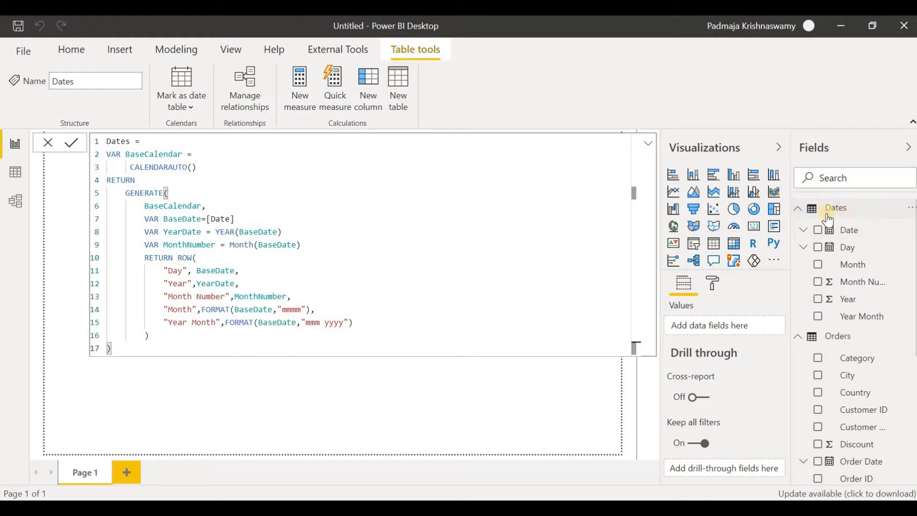
{"action": "left_click", "coordinate": [867, 219]}
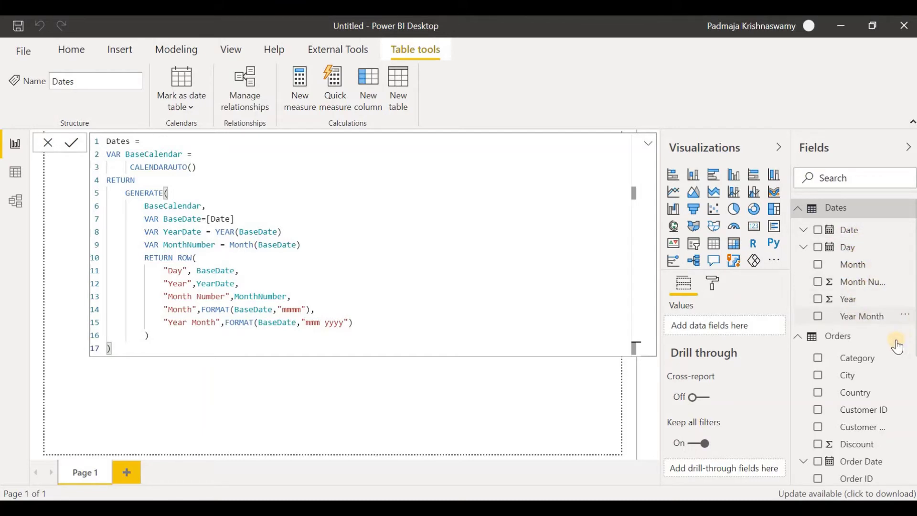
{"action": "left_click", "coordinate": [16, 143]}
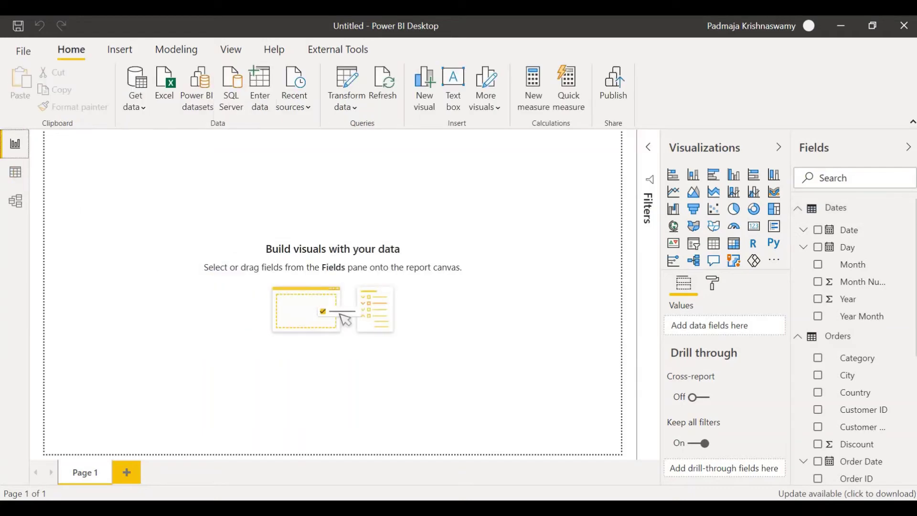
Switch to the PowerPoint steps presentation and copy the expression Previous Dates = ALLNOBLANKROW ( 'Dates' ) from slide 3.
{"action": "mouse_move", "coordinate": [536, 509]}
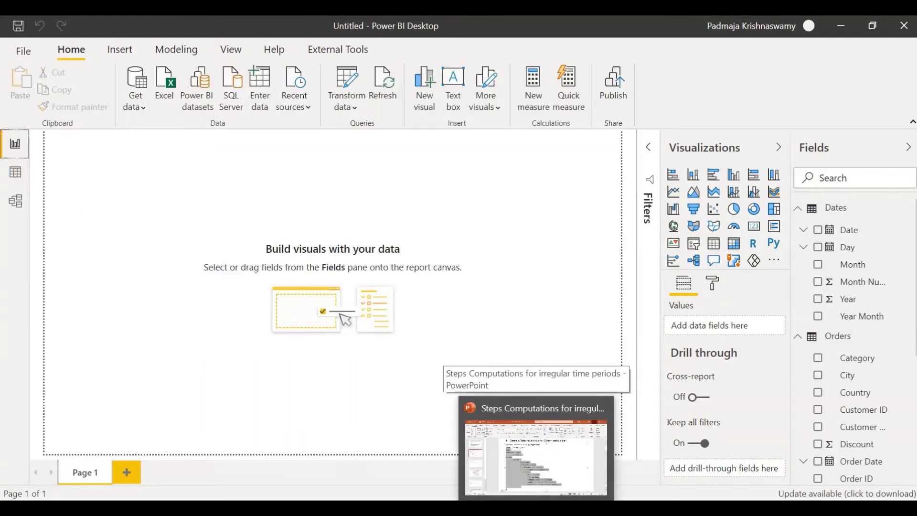
{"action": "left_click", "coordinate": [536, 509]}
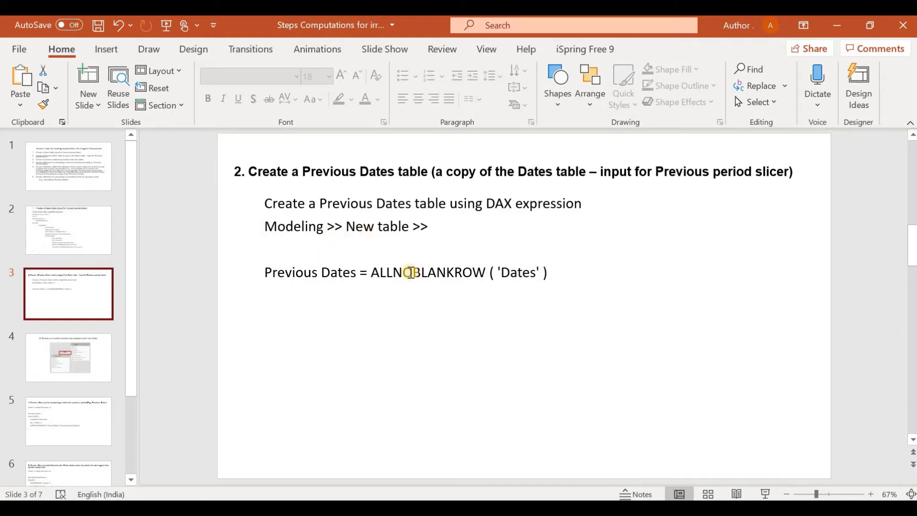
{"action": "left_click_drag", "start_coordinate": [262, 272], "coordinate": [572, 274]}
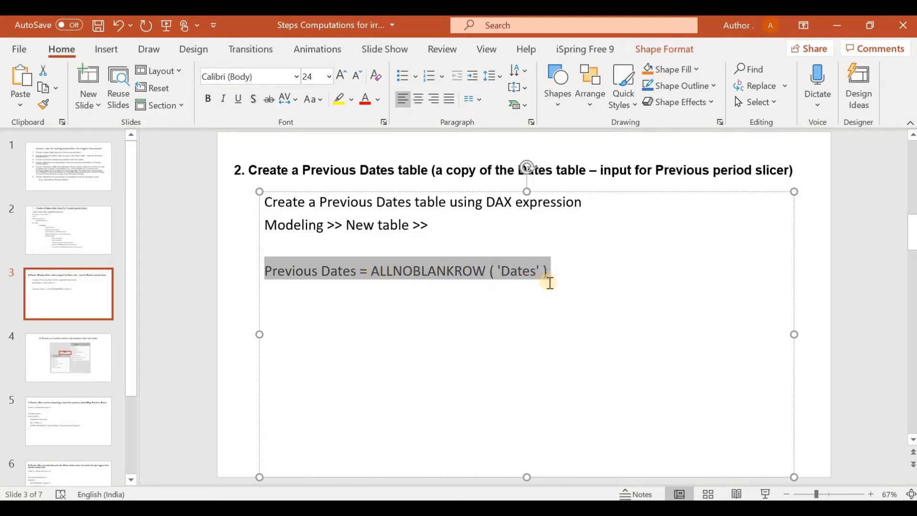
{"action": "right_click", "coordinate": [420, 272]}
{"action": "left_click", "coordinate": [461, 138]}
Switch back to Power BI Desktop and create a calculated table with Previous Dates = ALLNOBLANKROW ( 'Dates' ).
{"action": "key", "text": "alt+Tab"}
{"action": "left_click", "coordinate": [177, 50]}
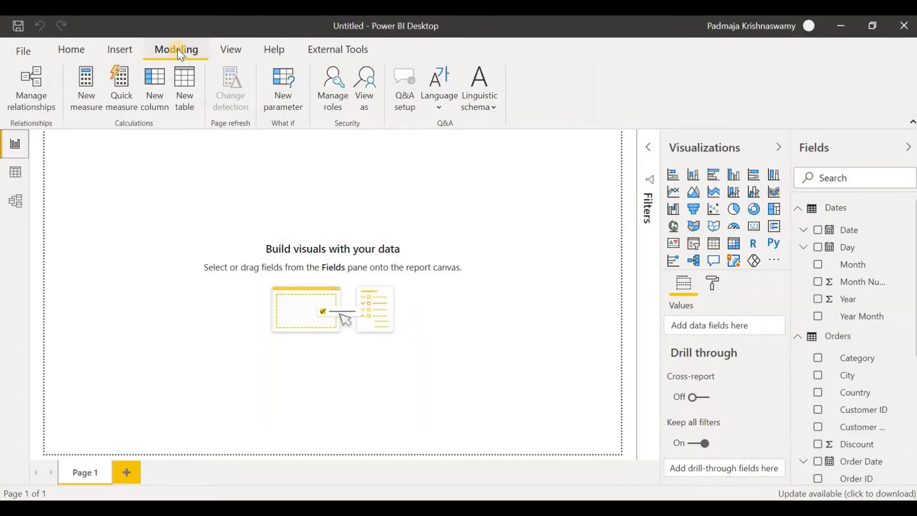
{"action": "left_click", "coordinate": [184, 75]}
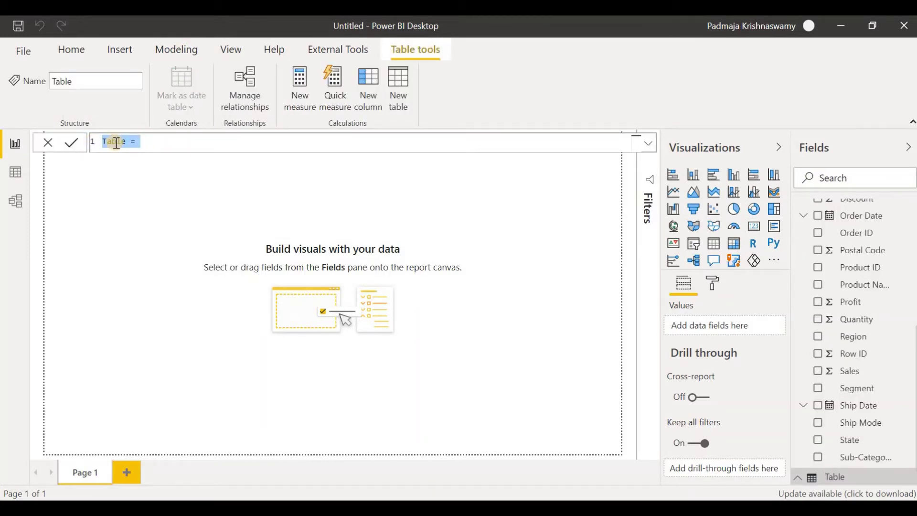
{"action": "key", "text": "ctrl+v"}
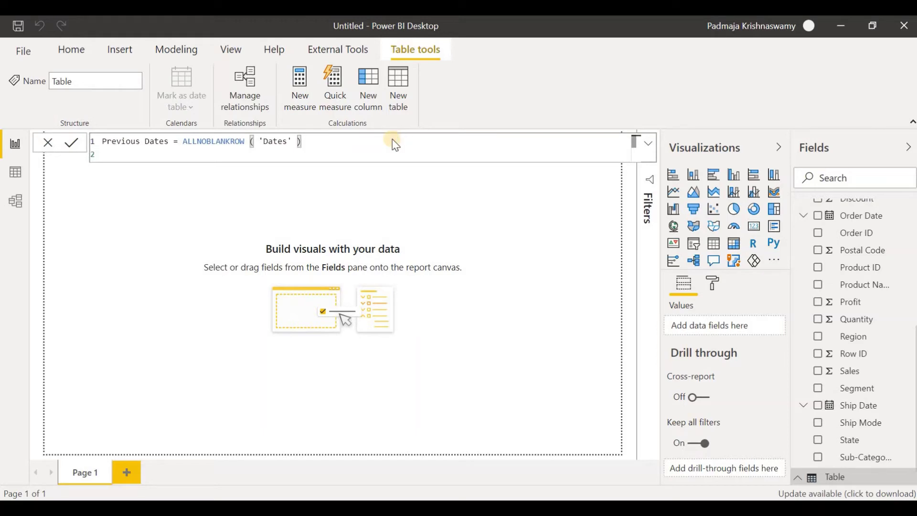
{"action": "key", "text": "Return"}
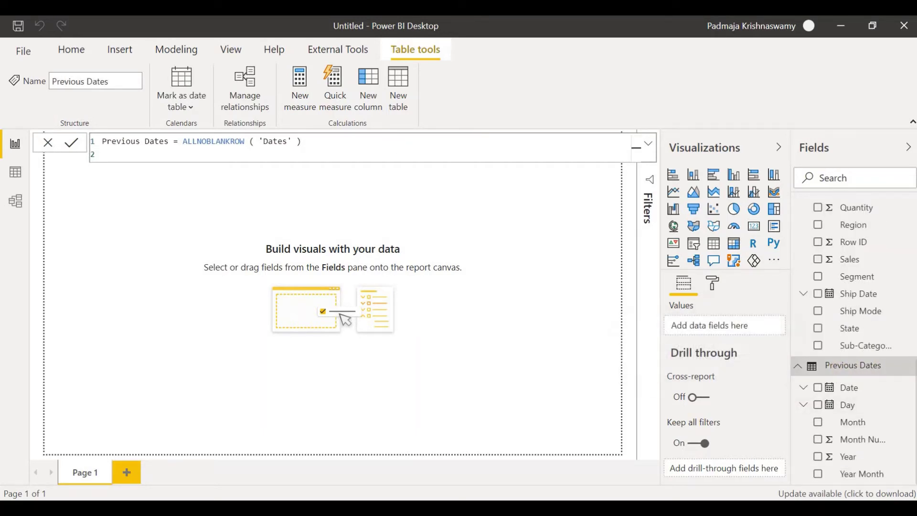
{"action": "scroll", "coordinate": [880, 327], "scroll_direction": "up", "scroll_amount": 5}
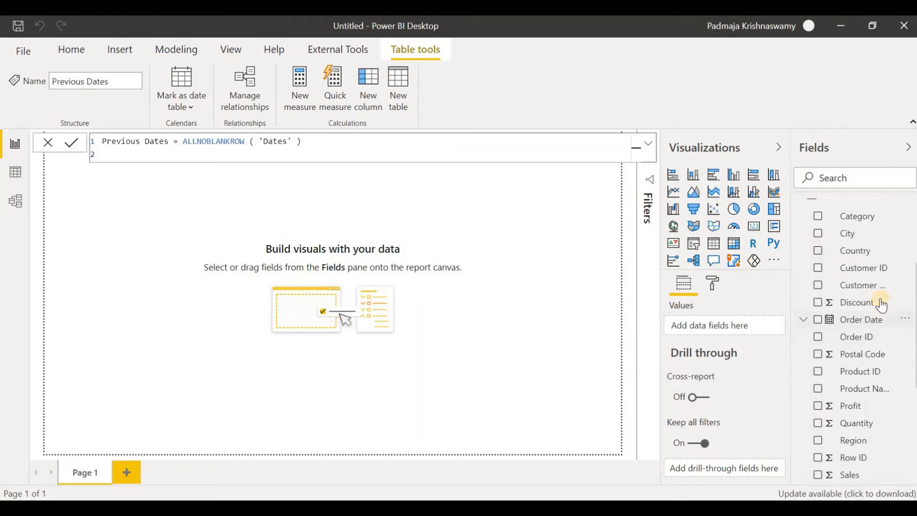
{"action": "scroll", "coordinate": [874, 287], "scroll_direction": "up", "scroll_amount": 3}
{"action": "scroll", "coordinate": [872, 444], "scroll_direction": "down", "scroll_amount": 6}
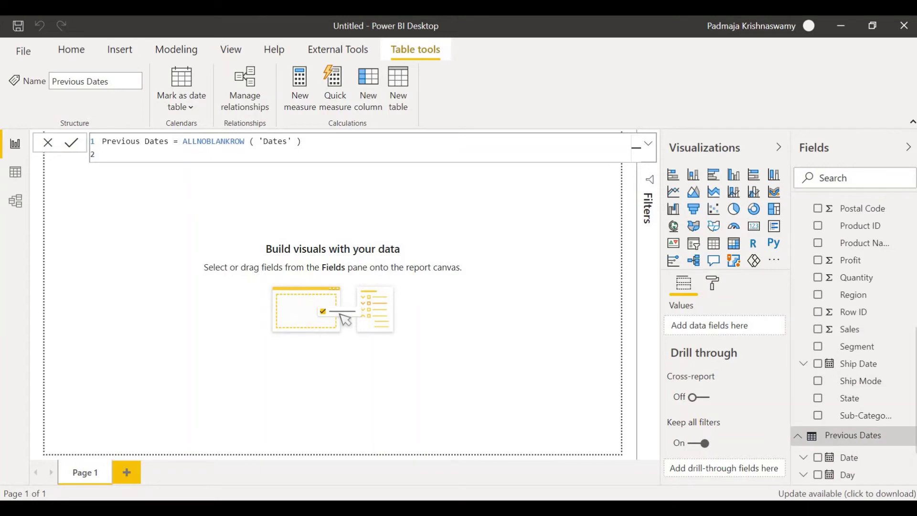
Read the PowerPoint slide about creating an inactive relationship between both date tables and return to Power BI Desktop.
{"action": "left_click", "coordinate": [534, 451]}
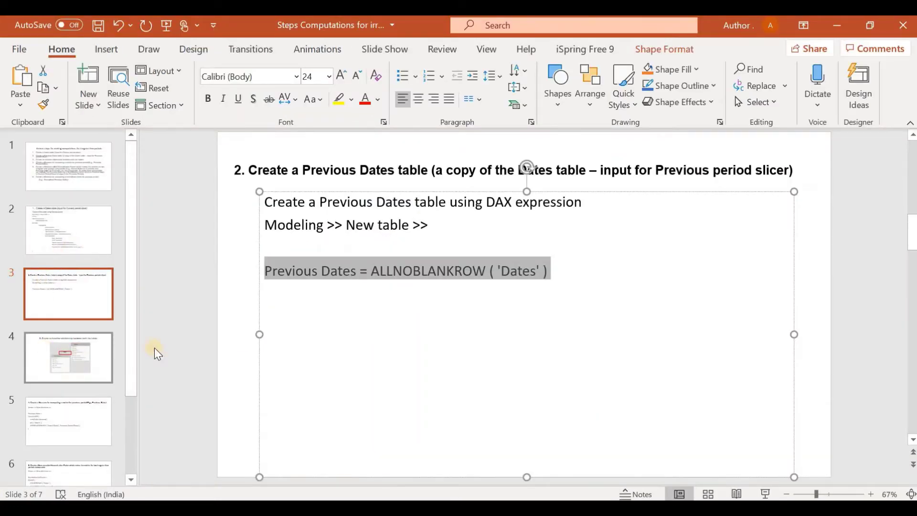
{"action": "scroll", "coordinate": [155, 352], "scroll_direction": "down", "scroll_amount": 1}
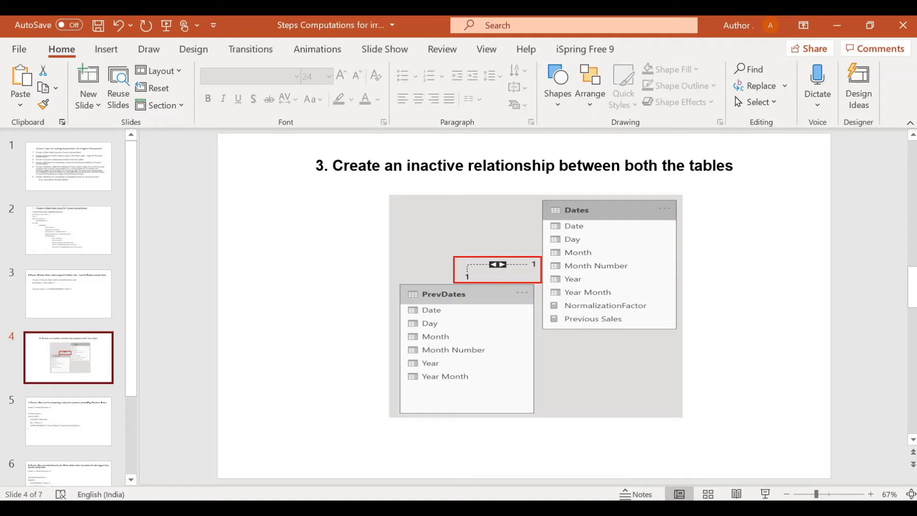
{"action": "key", "text": "alt+Tab"}
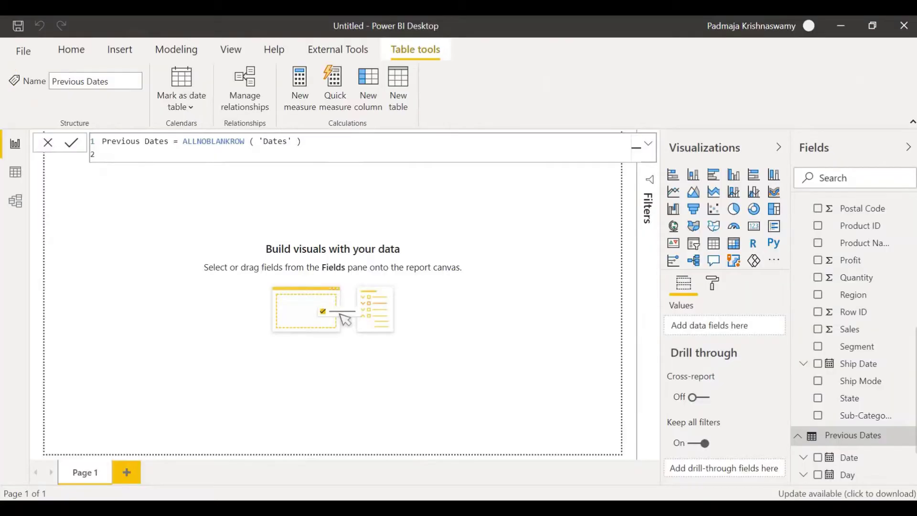
In the model diagram, relate the Date field of the Dates table to Order Date in the Orders table.
{"action": "left_click", "coordinate": [21, 210]}
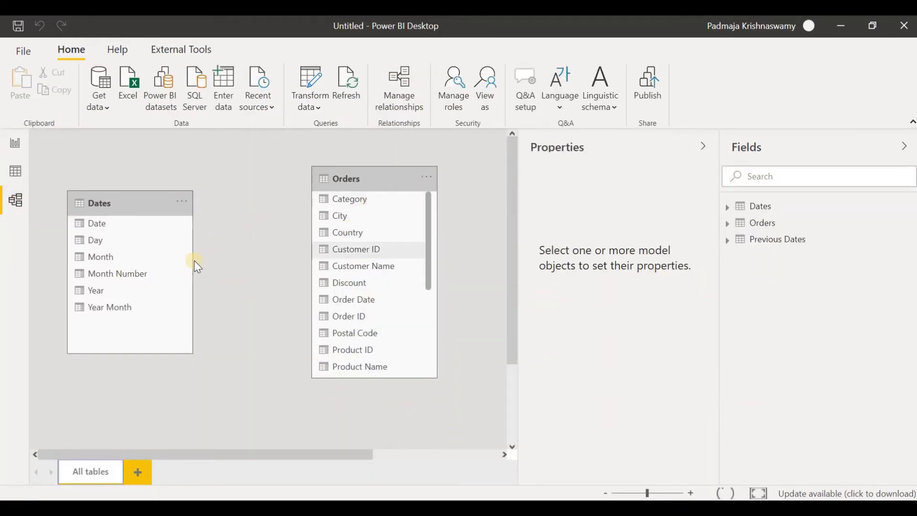
{"action": "left_click_drag", "start_coordinate": [345, 455], "coordinate": [502, 406]}
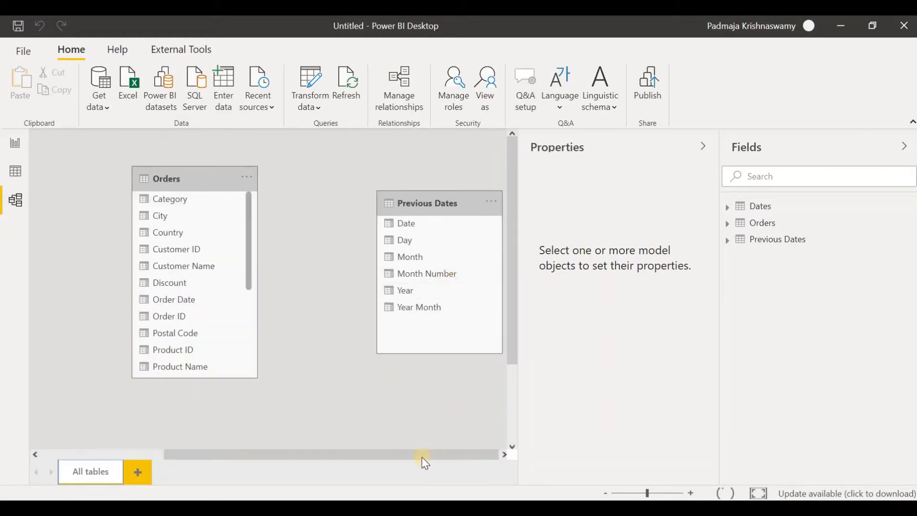
{"action": "left_click_drag", "start_coordinate": [388, 457], "coordinate": [260, 337]}
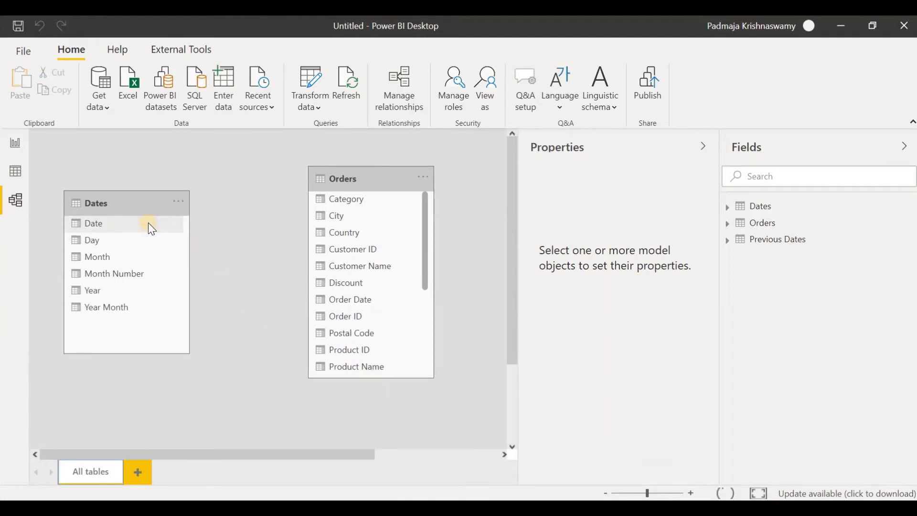
{"action": "left_click_drag", "start_coordinate": [156, 226], "coordinate": [353, 299]}
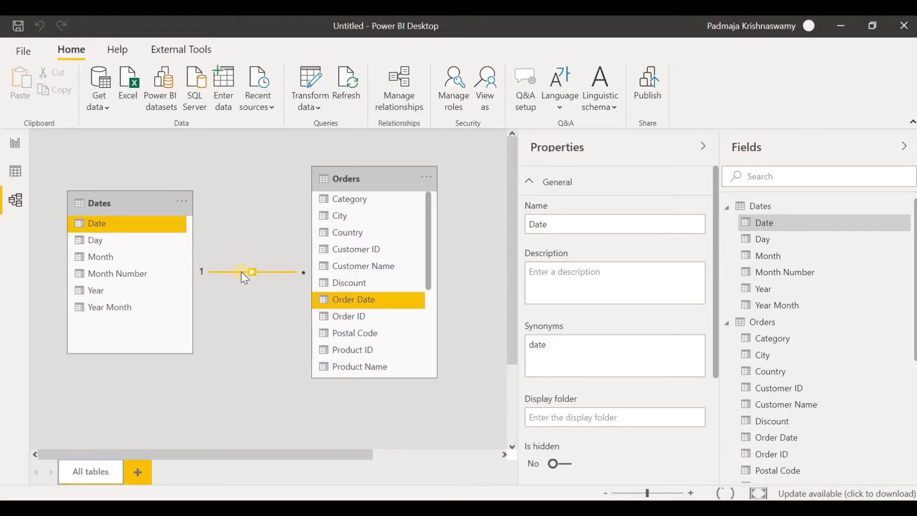
Arrange the Previous Dates table beside Dates in the model diagram and relate the two tables on their Date fields.
{"action": "left_click", "coordinate": [455, 455]}
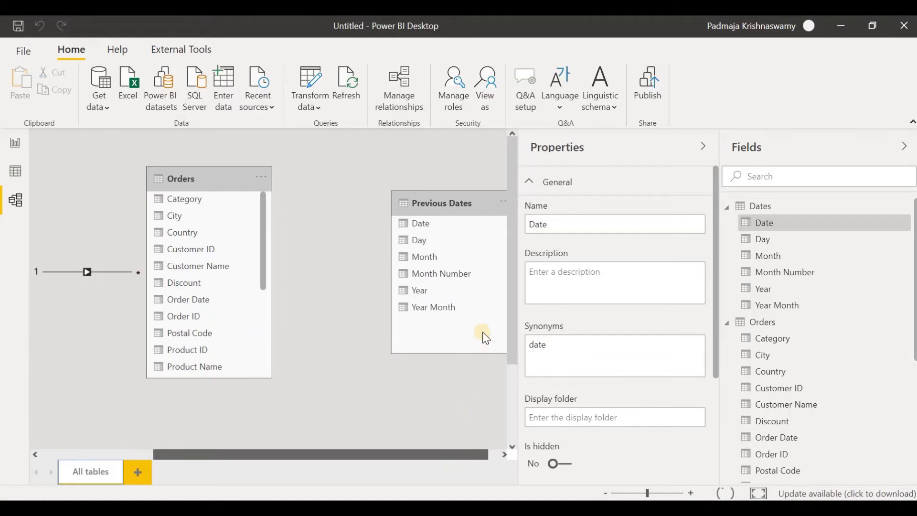
{"action": "left_click_drag", "start_coordinate": [442, 202], "coordinate": [91, 373]}
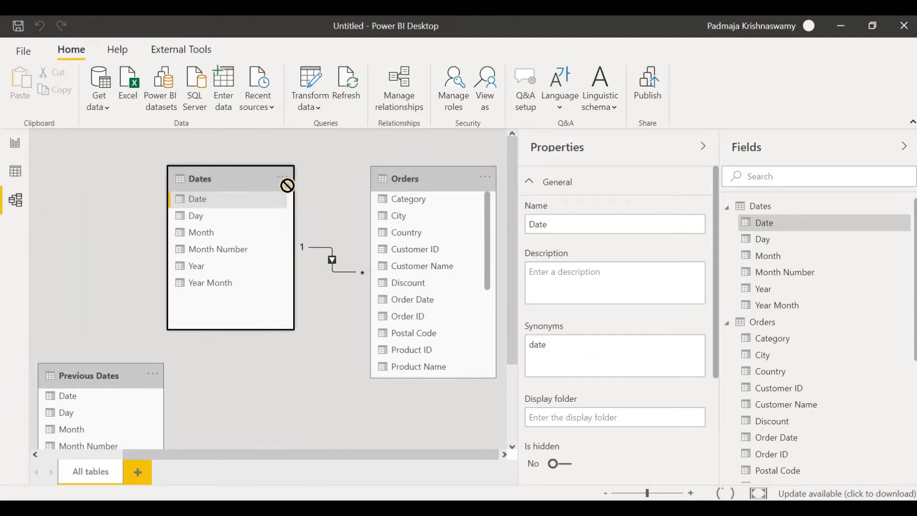
{"action": "left_click_drag", "start_coordinate": [162, 225], "coordinate": [255, 227]}
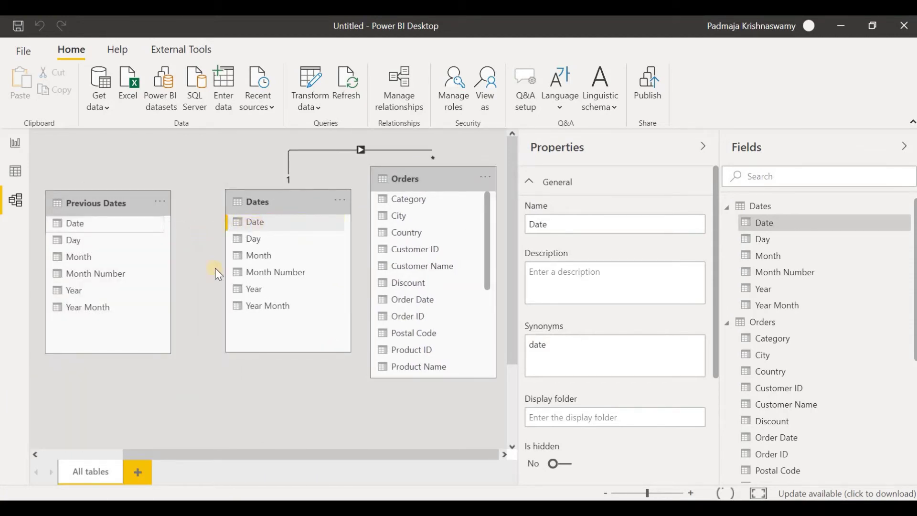
{"action": "left_click_drag", "start_coordinate": [170, 295], "coordinate": [138, 297]}
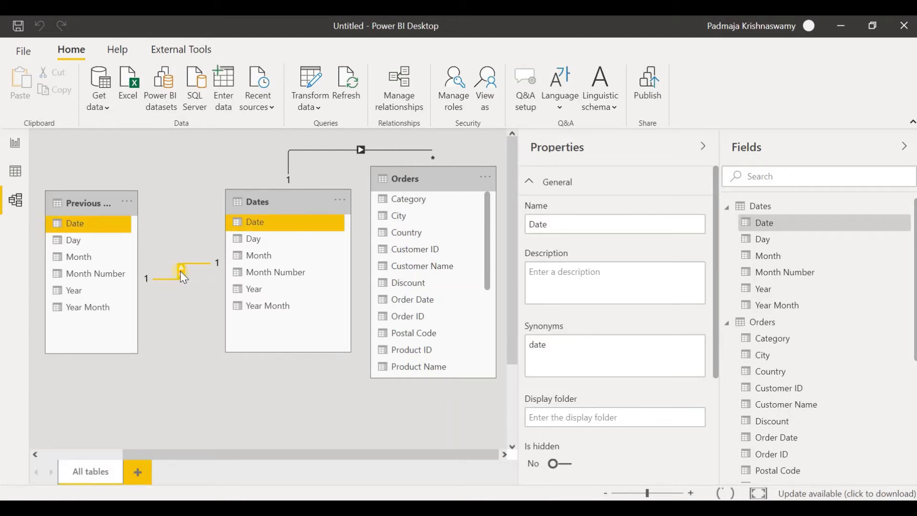
Make the one-to-one relationship between Previous Dates and Dates inactive in its properties.
{"action": "right_click", "coordinate": [180, 271]}
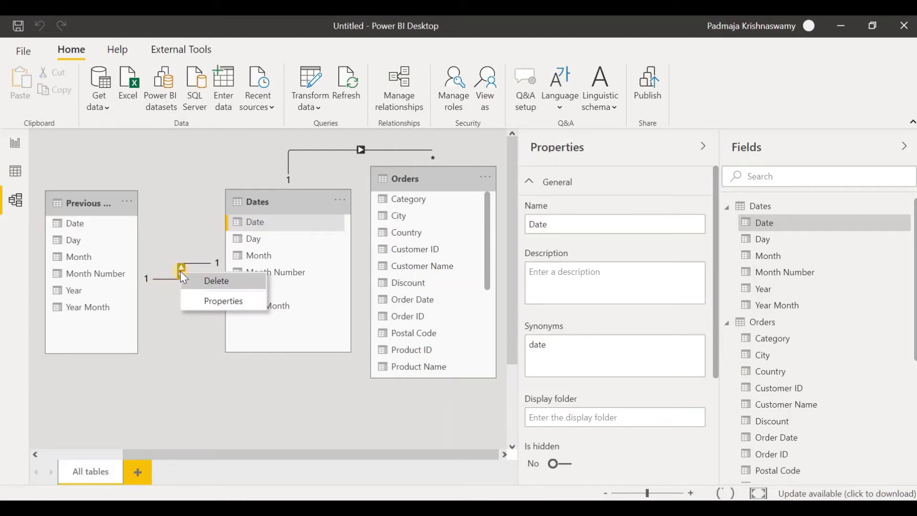
{"action": "left_click", "coordinate": [223, 302]}
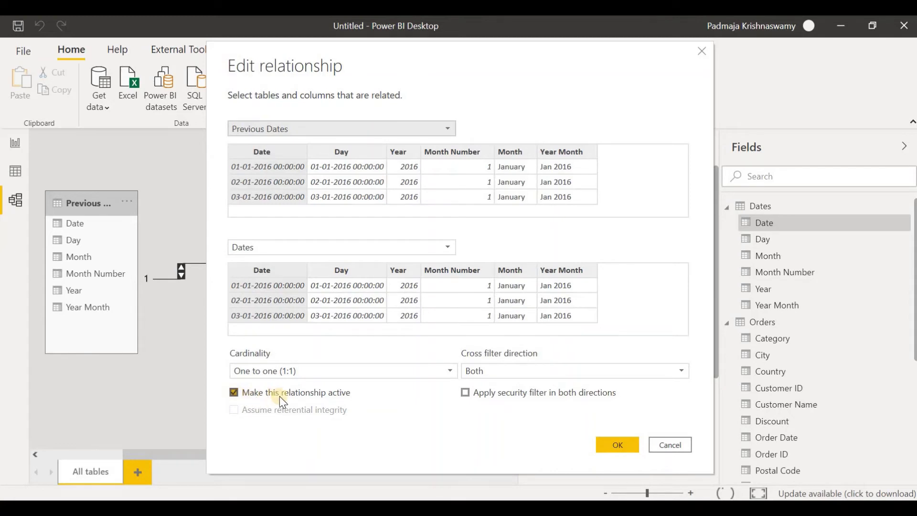
{"action": "left_click", "coordinate": [234, 393]}
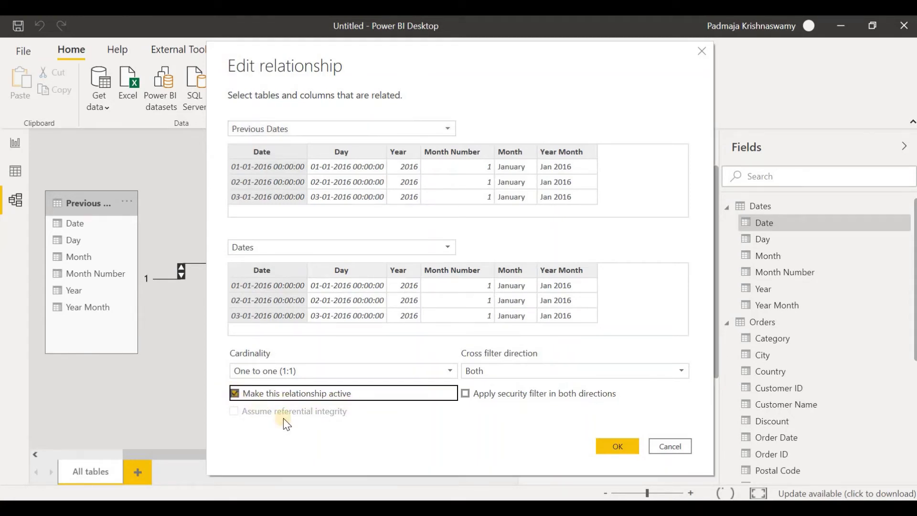
{"action": "left_click", "coordinate": [607, 448]}
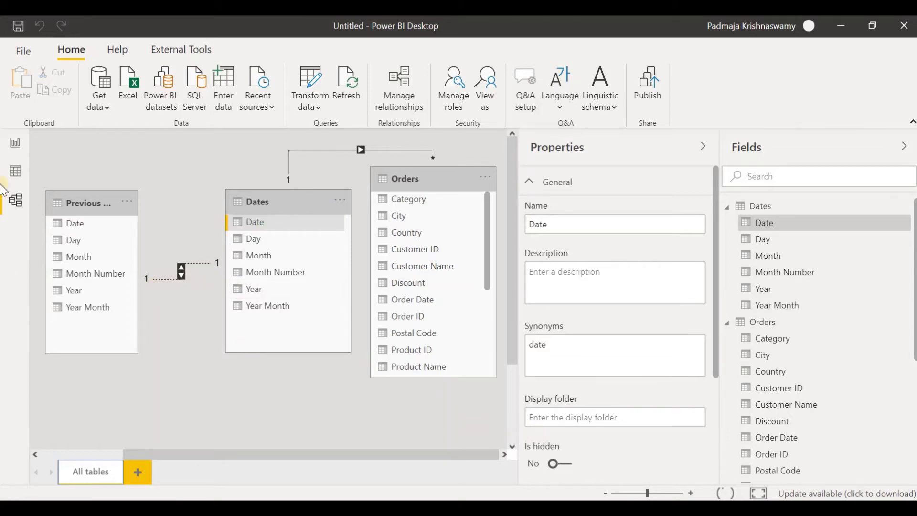
Return to the report view and switch to PowerPoint to copy the Previous Sales measure expression from slide 5.
{"action": "left_click", "coordinate": [14, 143]}
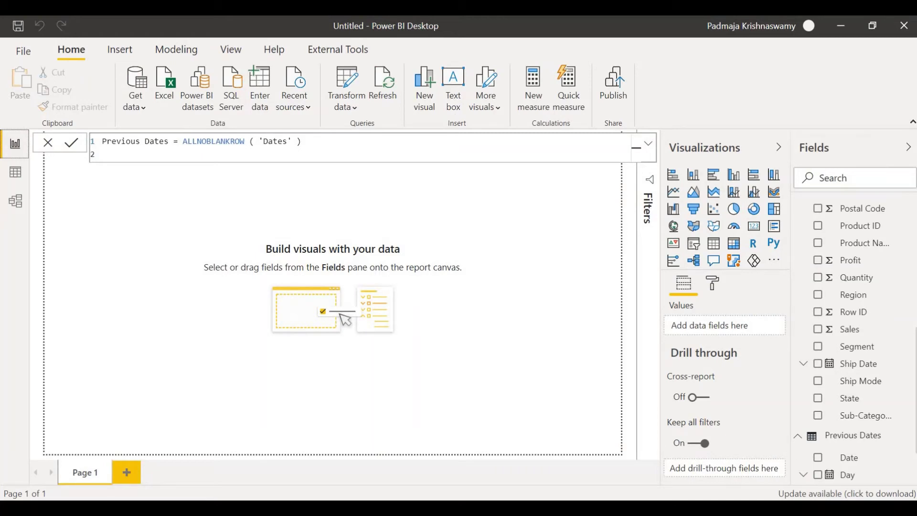
{"action": "key", "text": "alt+Tab"}
{"action": "left_click", "coordinate": [67, 423]}
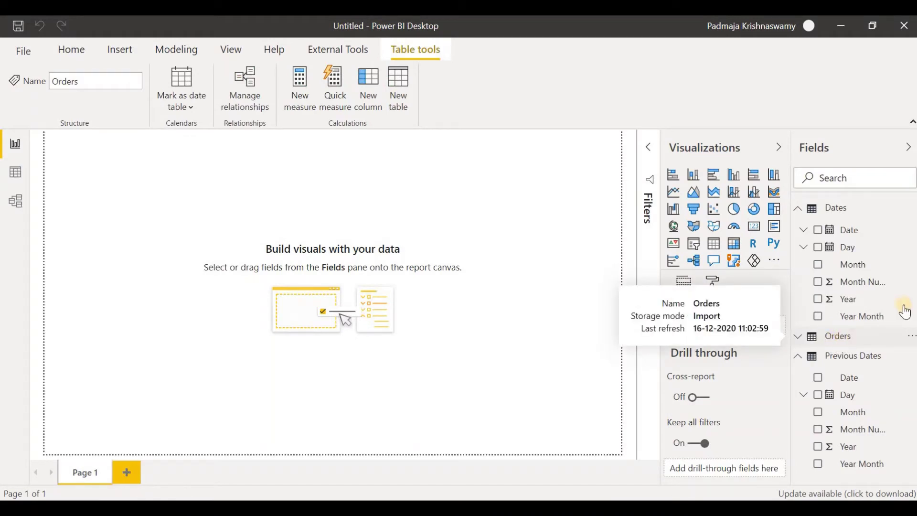
Add an Orders measure: Previous Sales = CALCULATE ( sum[Sales Amount], ALL ( 'Dates' ), USERELATIONSHIP ( 'Dates'[Date], 'Previous Dates'[Date] ) ).
{"action": "left_click", "coordinate": [299, 90]}
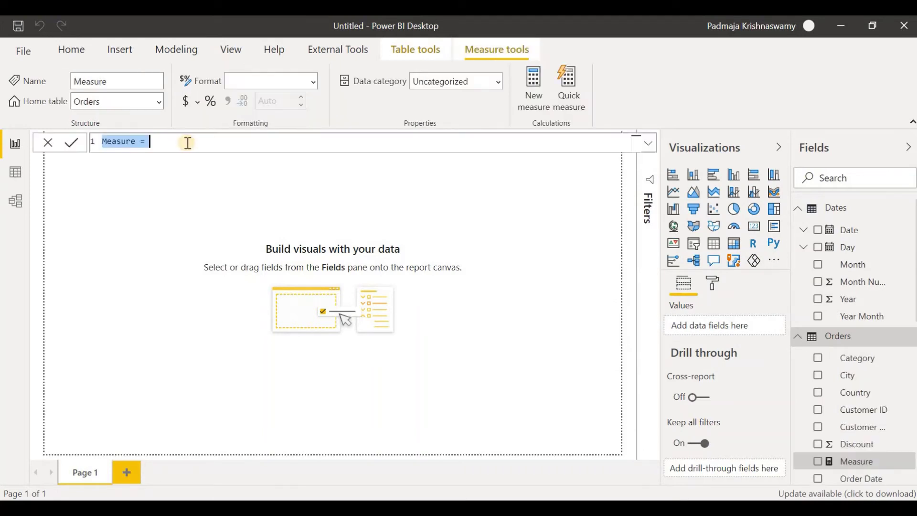
{"action": "type", "text": "Previous Sales = CALCULATE (     sum[Sales Amount],     ALL ( 'Dates' ),     USERELATIONSHIP ( 'Dates'[Date], 'Previous Dates'[Date] ) )"}
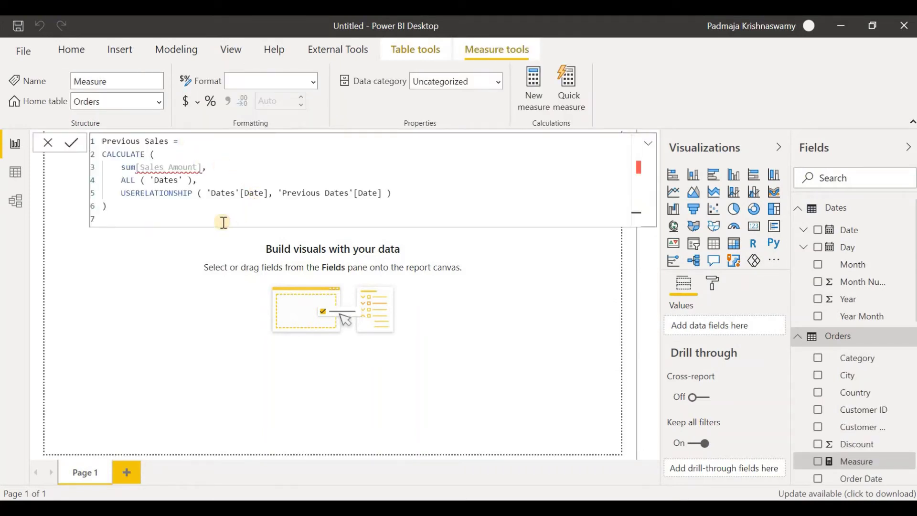
{"action": "key", "text": "Return"}
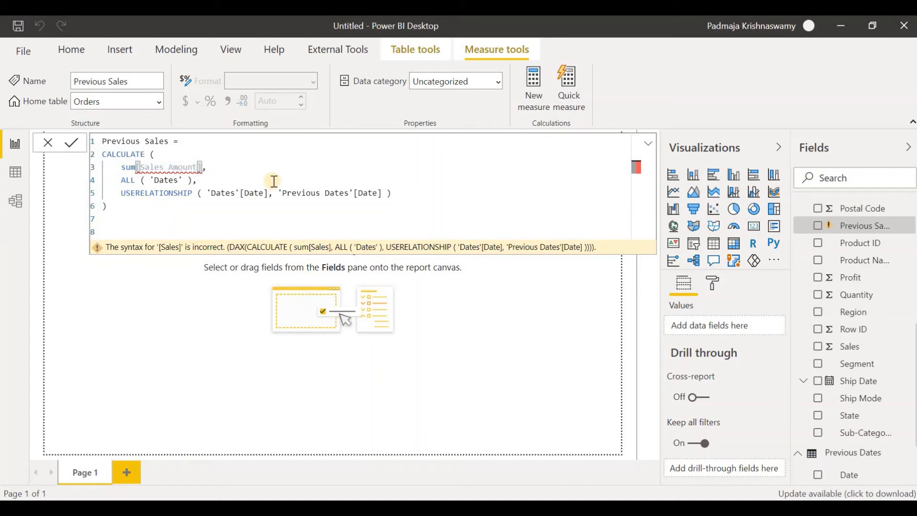
Correct the Previous Sales measure by replacing sum[Sales Amount] with SUM(Orders[Sales]) as the aggregated expression.
{"action": "key", "text": "ctrl+BackSpace"}
{"action": "key", "text": "ctrl+BackSpace"}
{"action": "key", "text": "ctrl+BackSpace"}
{"action": "key", "text": "ctrl+BackSpace"}
{"action": "key", "text": "ctrl+BackSpace"}
{"action": "type", "text": "SUM,"}
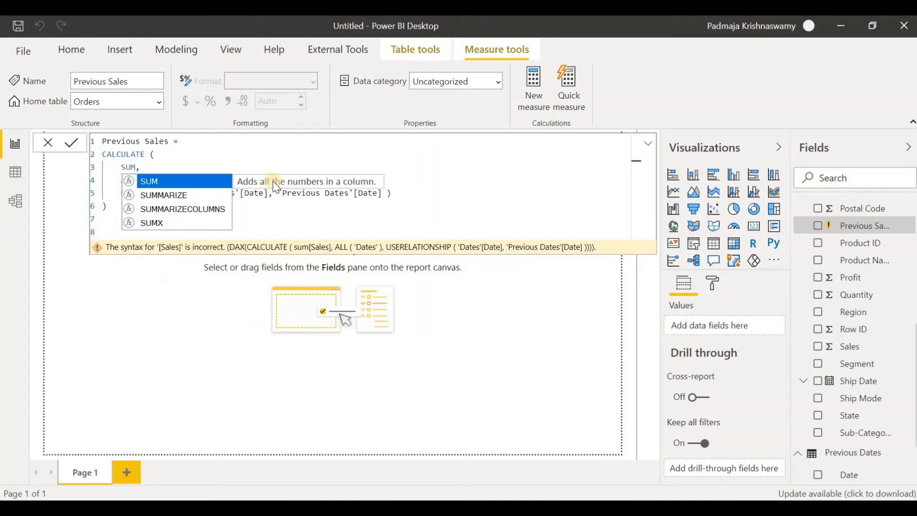
{"action": "type", "text": "("}
{"action": "scroll", "coordinate": [213, 313], "scroll_direction": "down", "scroll_amount": 3}
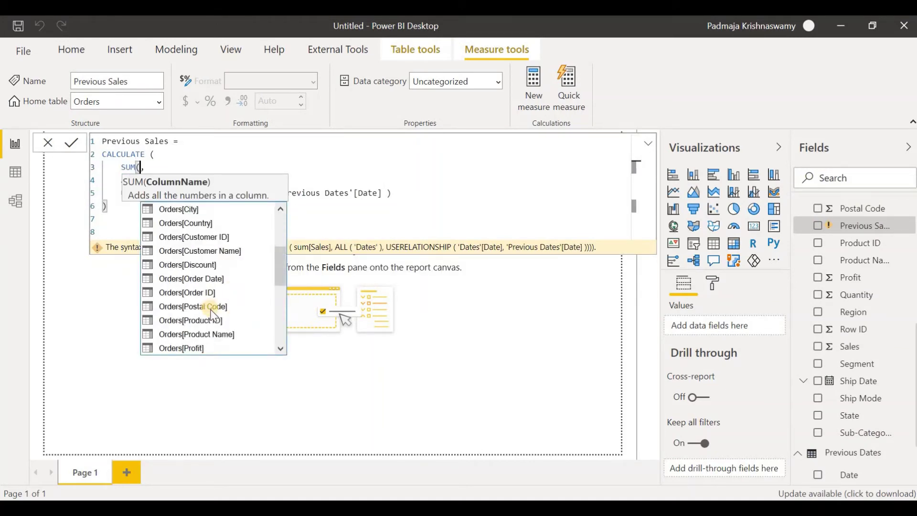
{"action": "scroll", "coordinate": [212, 314], "scroll_direction": "down", "scroll_amount": 3}
{"action": "scroll", "coordinate": [212, 321], "scroll_direction": "down", "scroll_amount": 3}
{"action": "left_click", "coordinate": [212, 320]}
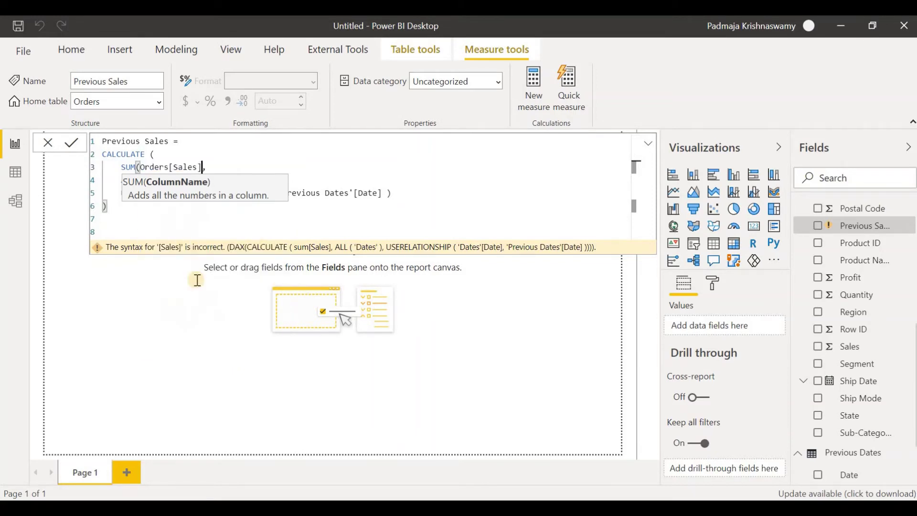
{"action": "type", "text": ")"}
{"action": "key", "text": "Return"}
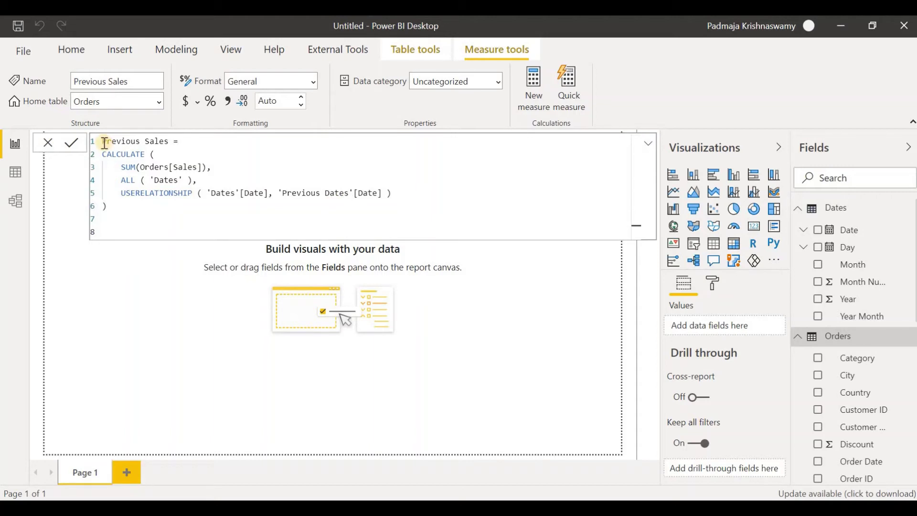
{"action": "left_click", "coordinate": [168, 144]}
{"action": "left_click", "coordinate": [194, 181]}
{"action": "type", "text": ","}
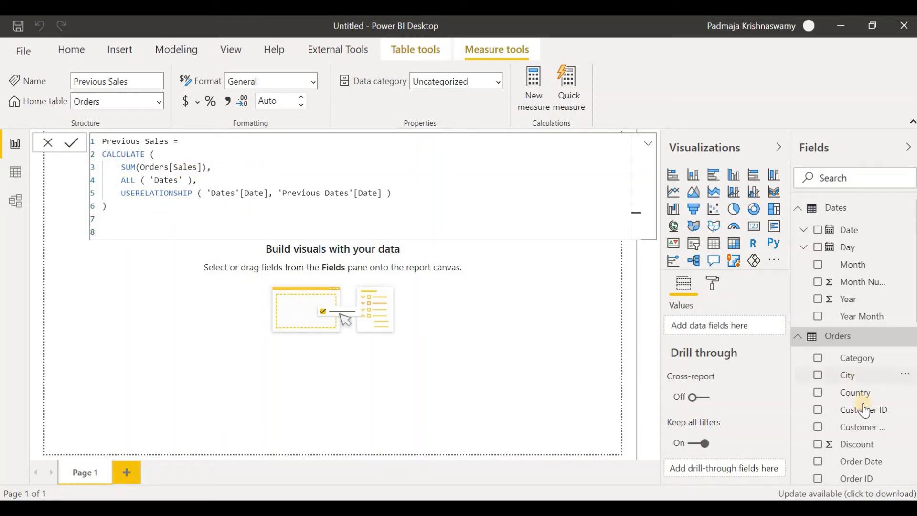
{"action": "scroll", "coordinate": [849, 406], "scroll_direction": "down", "scroll_amount": 5}
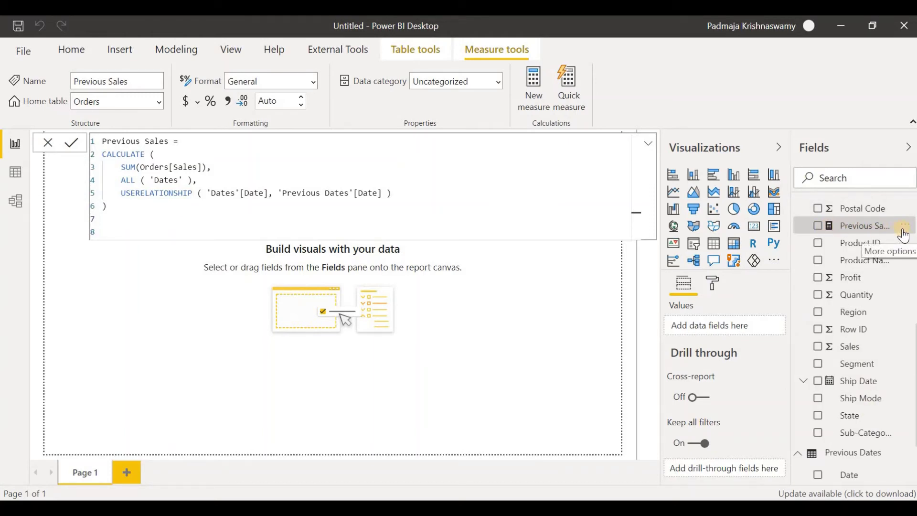
Switch to PowerPoint and copy the Normalisation Factor measure expression from slide 6.
{"action": "left_click", "coordinate": [469, 319]}
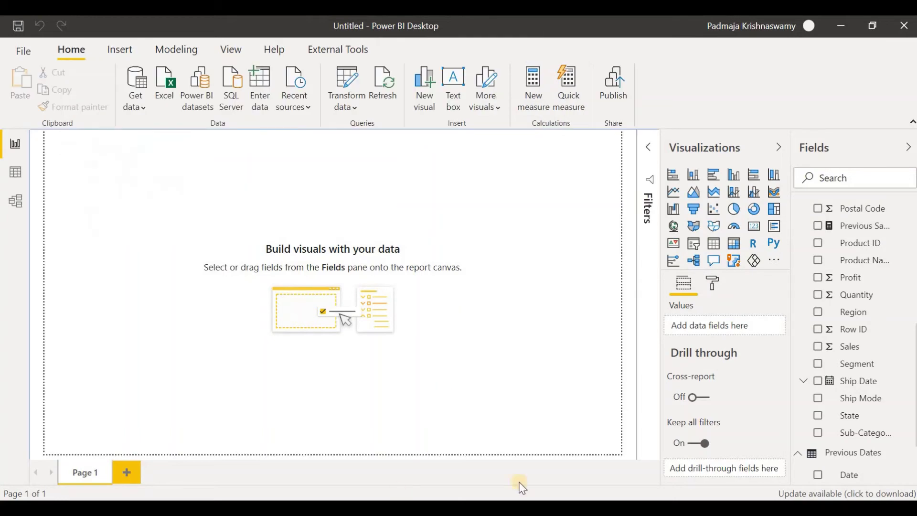
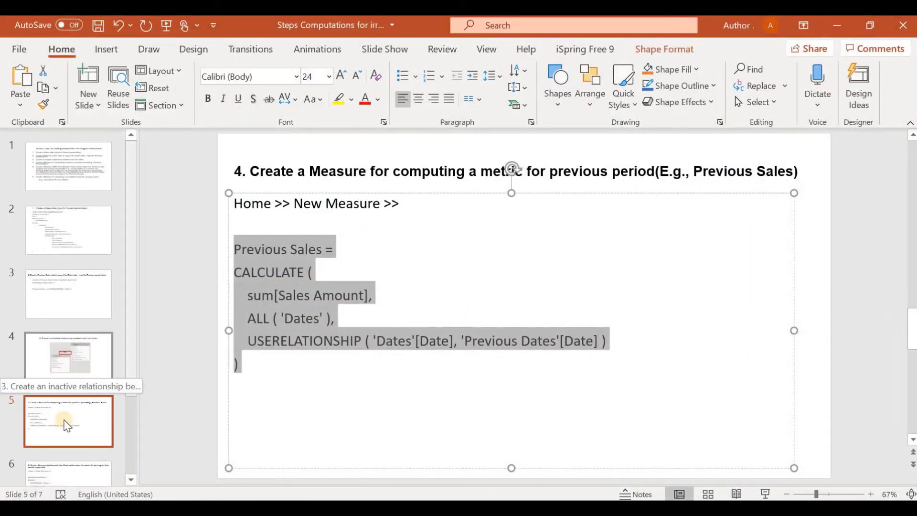
{"action": "key", "text": "Down"}
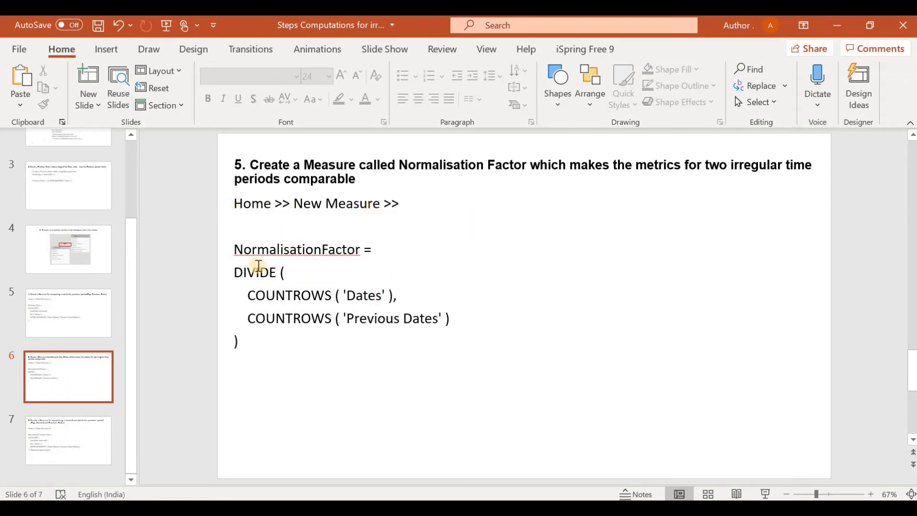
{"action": "left_click_drag", "start_coordinate": [234, 247], "coordinate": [344, 344]}
{"action": "key", "text": "ctrl+c"}
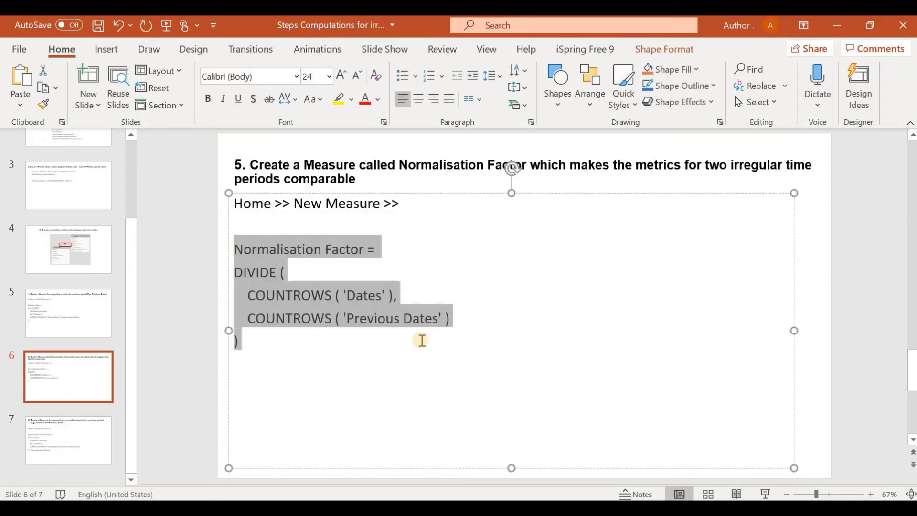
{"action": "left_click", "coordinate": [86, 343]}
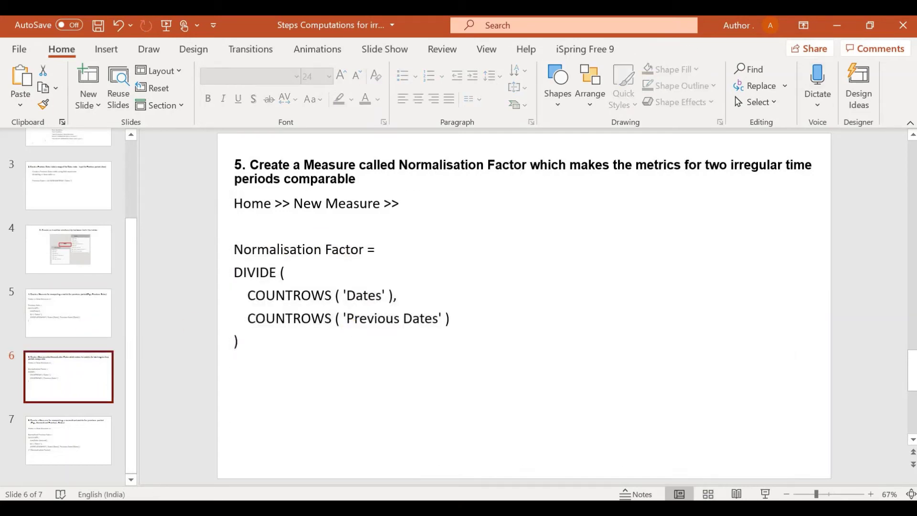
Return to Power BI and add an Orders measure: Normalisation Factor = DIVIDE ( COUNTROWS ( 'Dates' ), COUNTROWS ( 'Previous Dates' ) ).
{"action": "left_click", "coordinate": [648, 445]}
{"action": "left_click", "coordinate": [839, 336]}
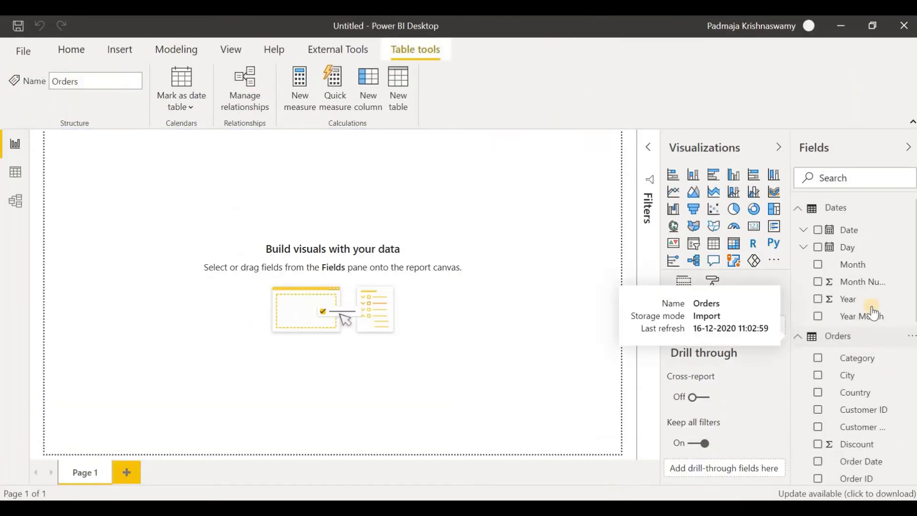
{"action": "left_click", "coordinate": [303, 85]}
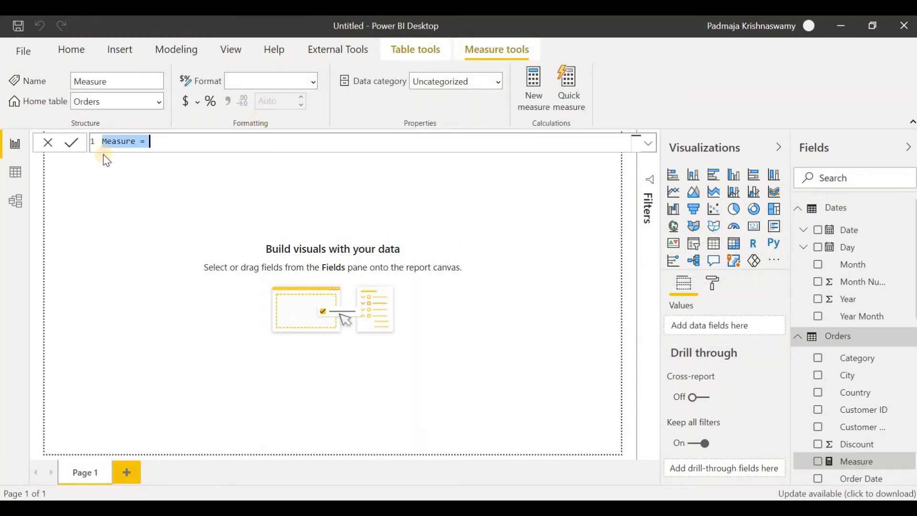
{"action": "key", "text": "ctrl+v"}
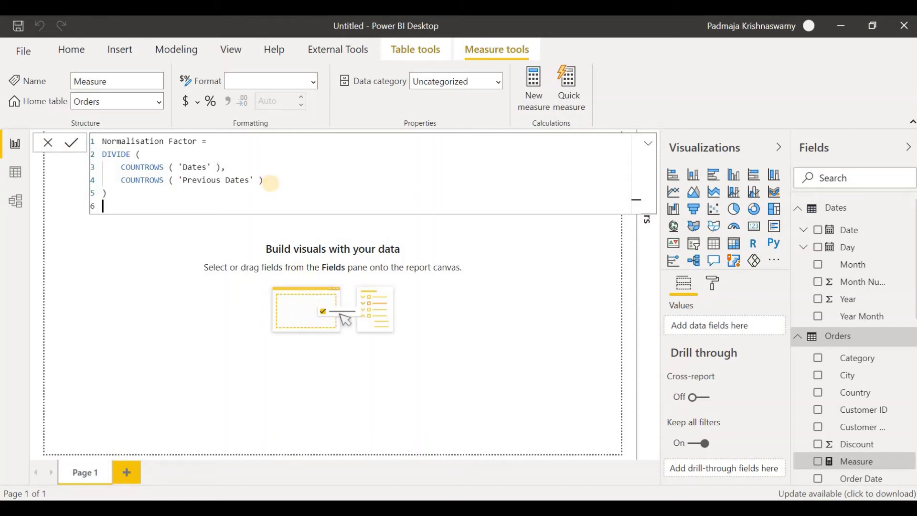
{"action": "key", "text": "Return"}
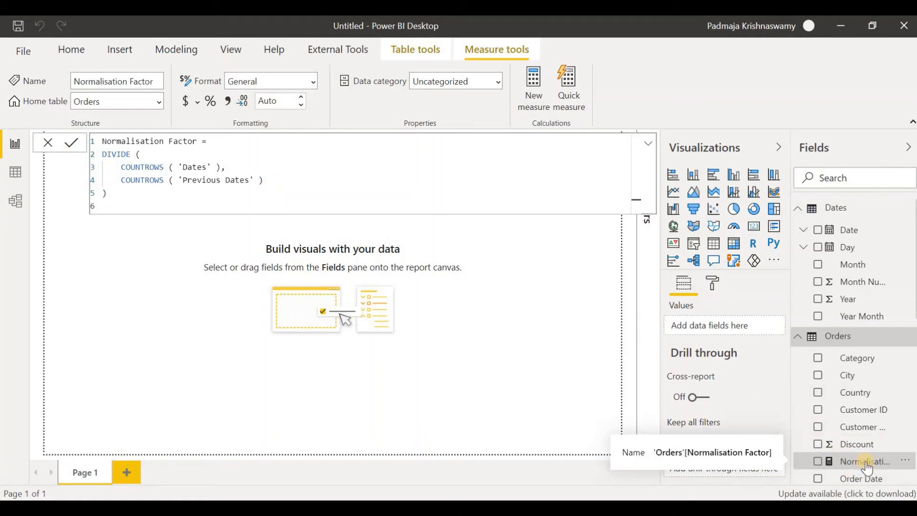
Switch to PowerPoint and copy only the heading line "Normalised Previous Sales =" from the measure on slide 7.
{"action": "left_click", "coordinate": [159, 432]}
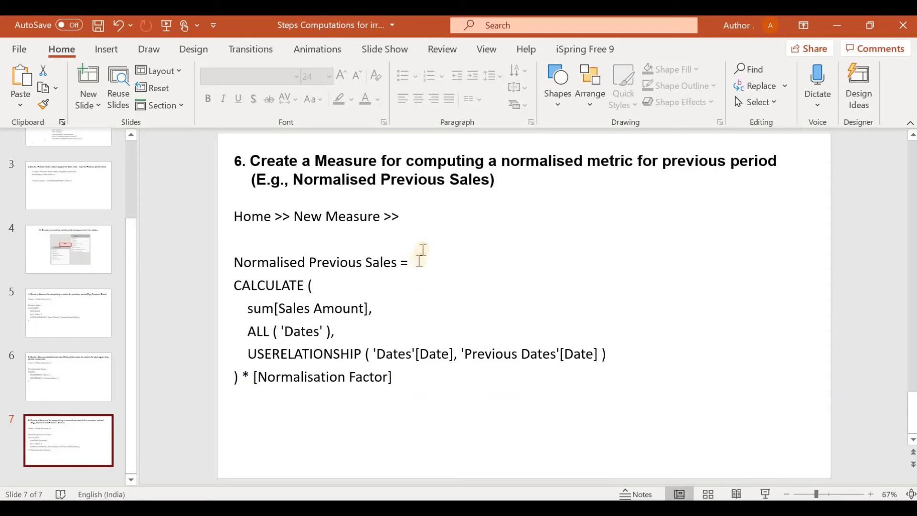
{"action": "triple_click", "coordinate": [406, 264]}
{"action": "key", "text": "ctrl+c"}
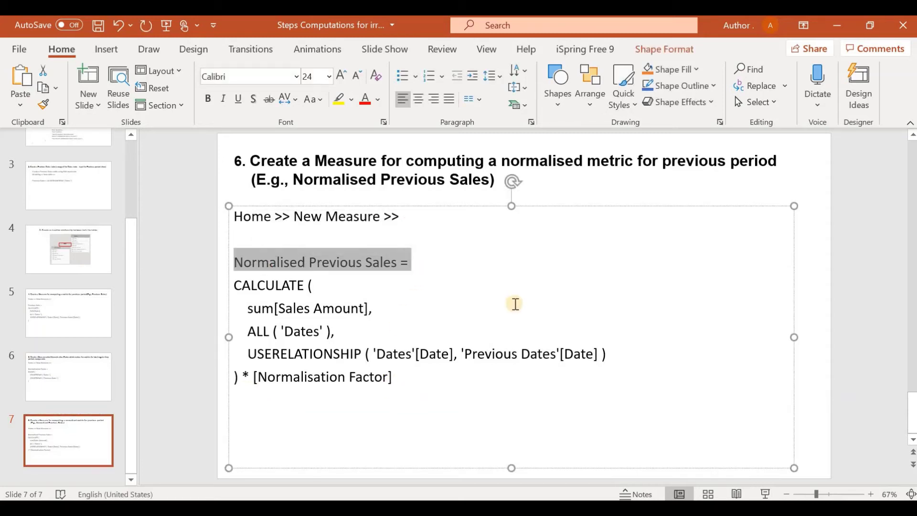
Return to Power BI and add an Orders measure: Normalised Previous Sales = [Previous Sales]*[Normalisation Factor].
{"action": "key", "text": "alt+Tab"}
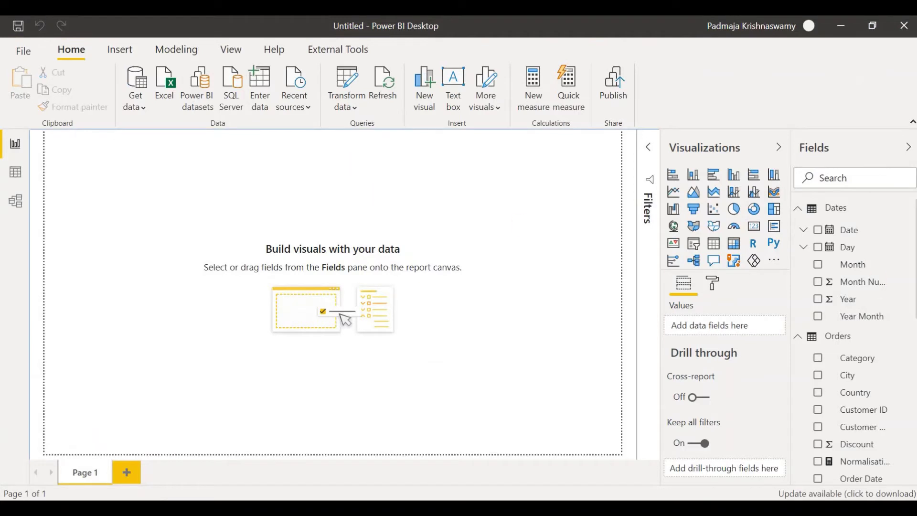
{"action": "left_click", "coordinate": [855, 343]}
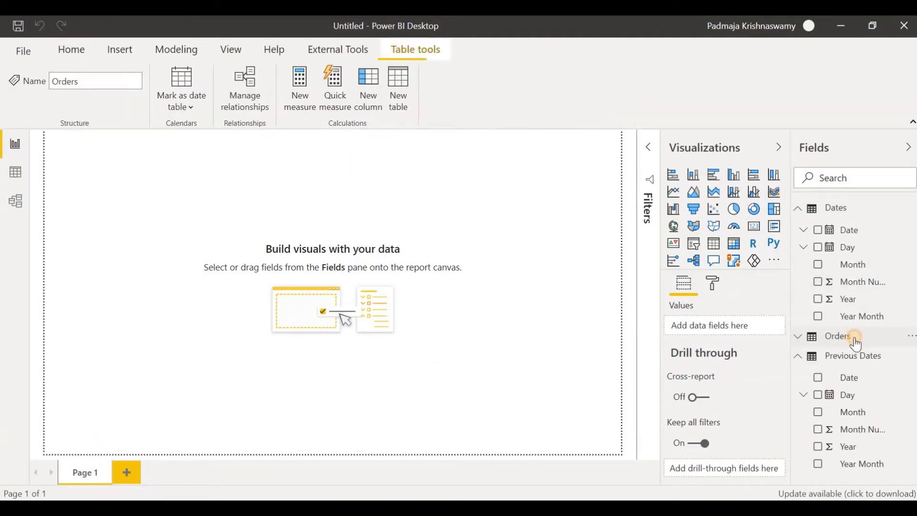
{"action": "left_click", "coordinate": [299, 100]}
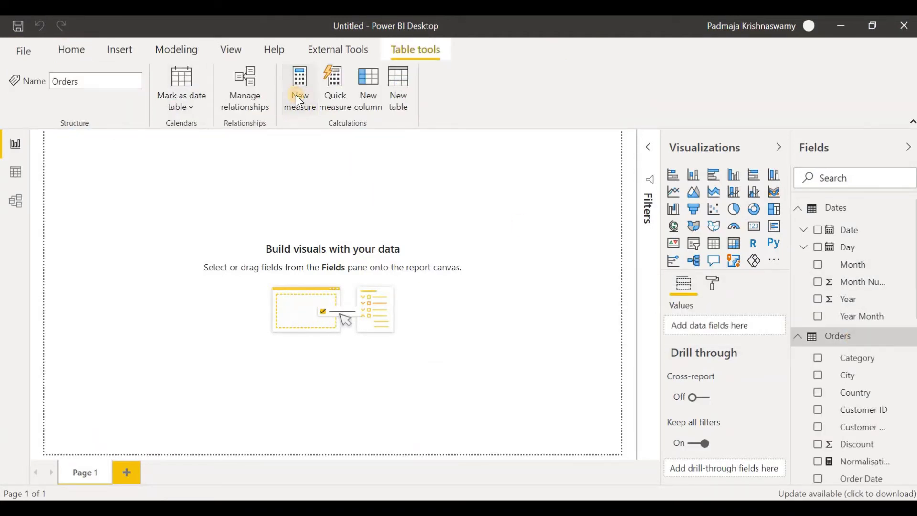
{"action": "key", "text": "ctrl+v"}
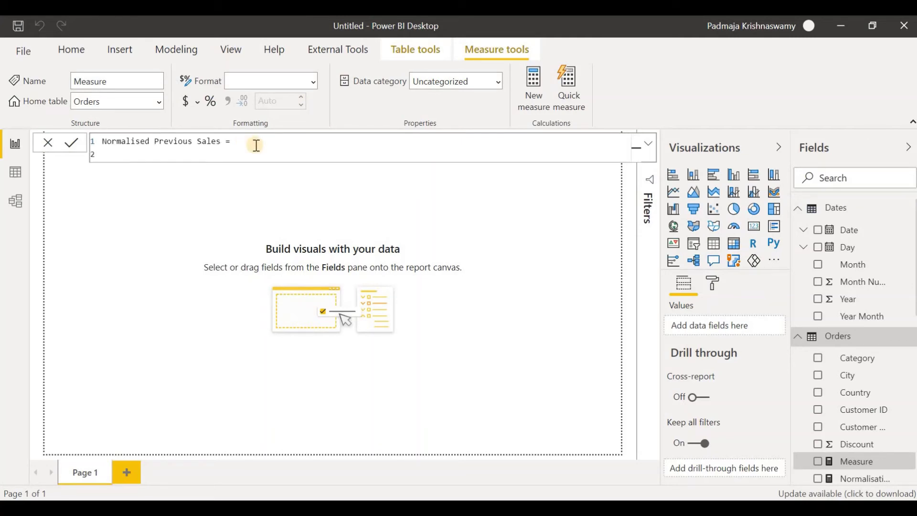
{"action": "type", "text": "[Previous Sales]"}
{"action": "type", "text": "*"}
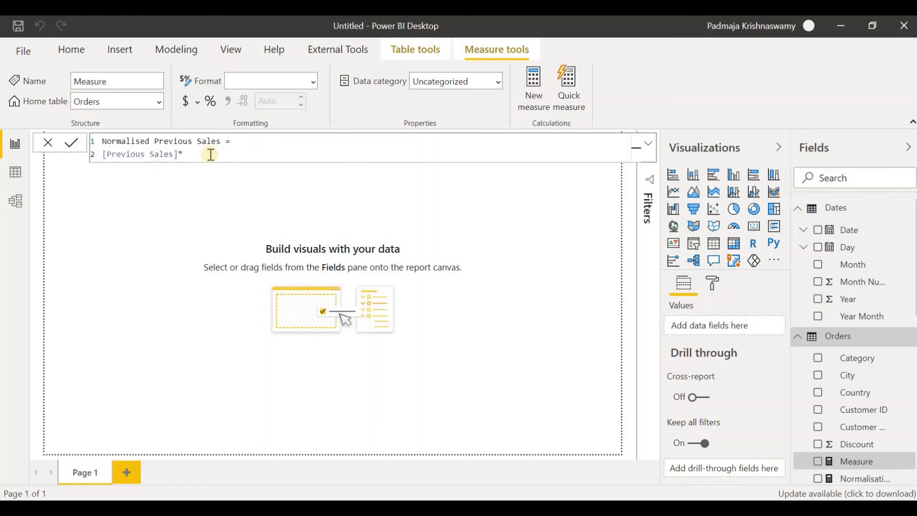
{"action": "type", "text": "[Normalisation Factor]"}
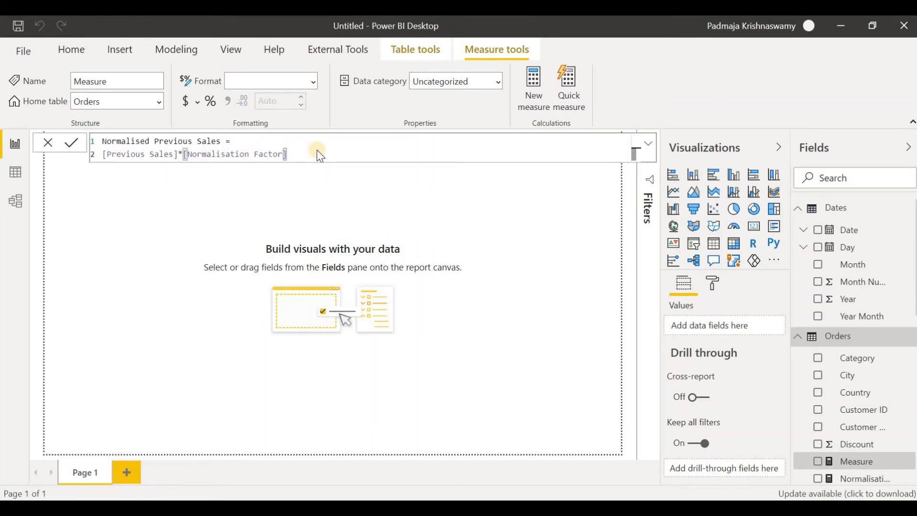
{"action": "key", "text": "Return"}
{"action": "scroll", "coordinate": [855, 411], "scroll_direction": "down", "scroll_amount": 3}
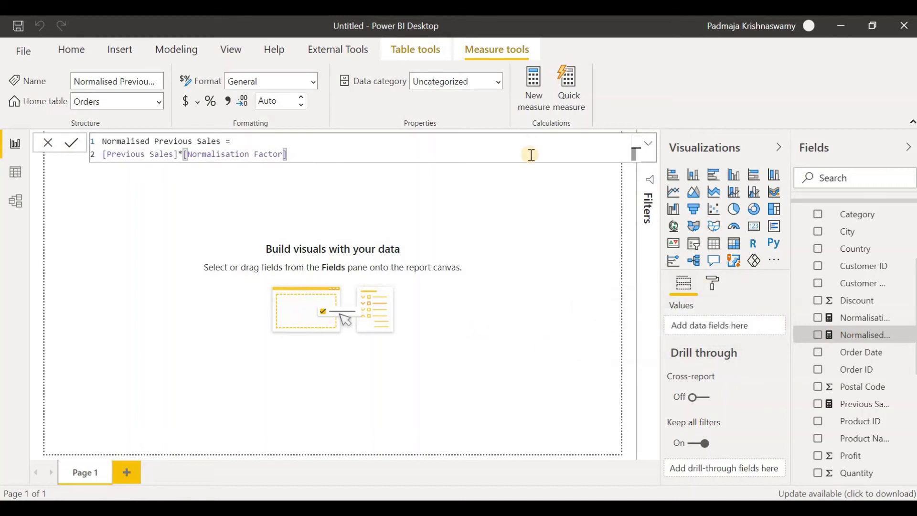
{"action": "left_click", "coordinate": [458, 244]}
Insert an empty clustered column chart on the report page.
{"action": "scroll", "coordinate": [847, 220], "scroll_direction": "up", "scroll_amount": 3}
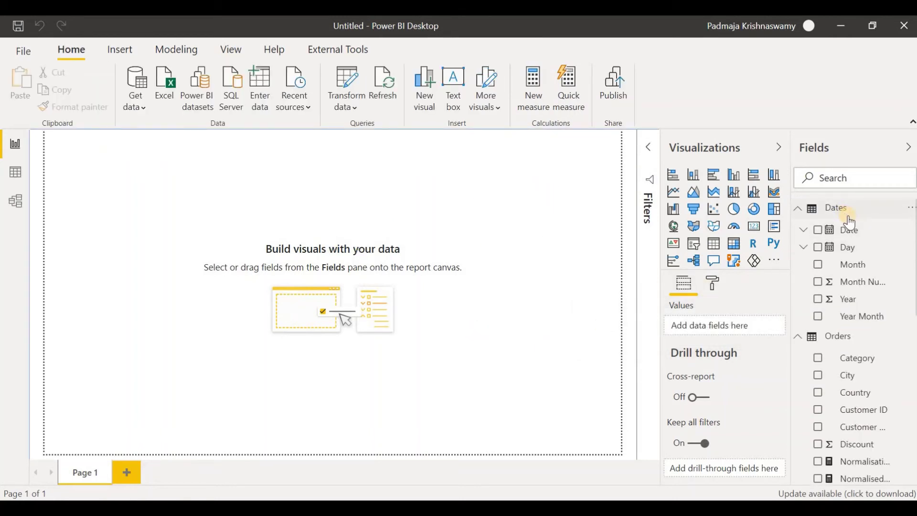
{"action": "scroll", "coordinate": [877, 347], "scroll_direction": "down", "scroll_amount": 6}
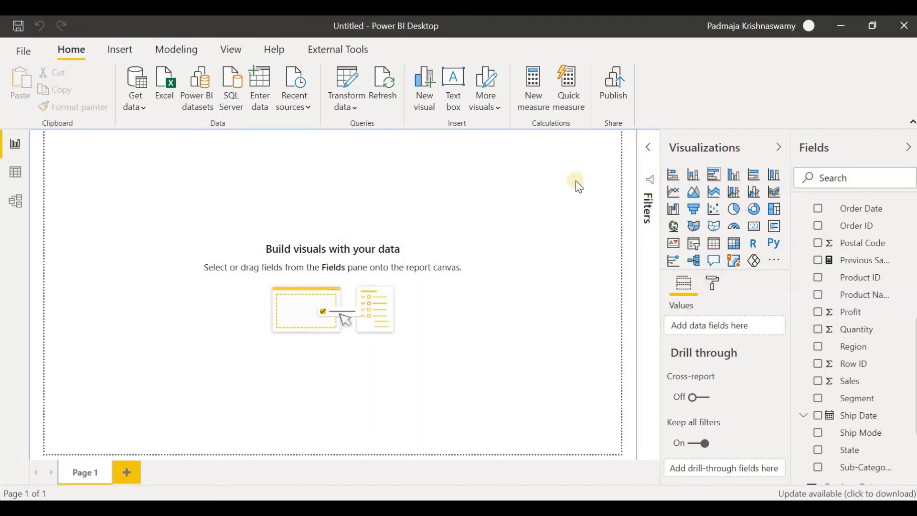
{"action": "left_click", "coordinate": [736, 180]}
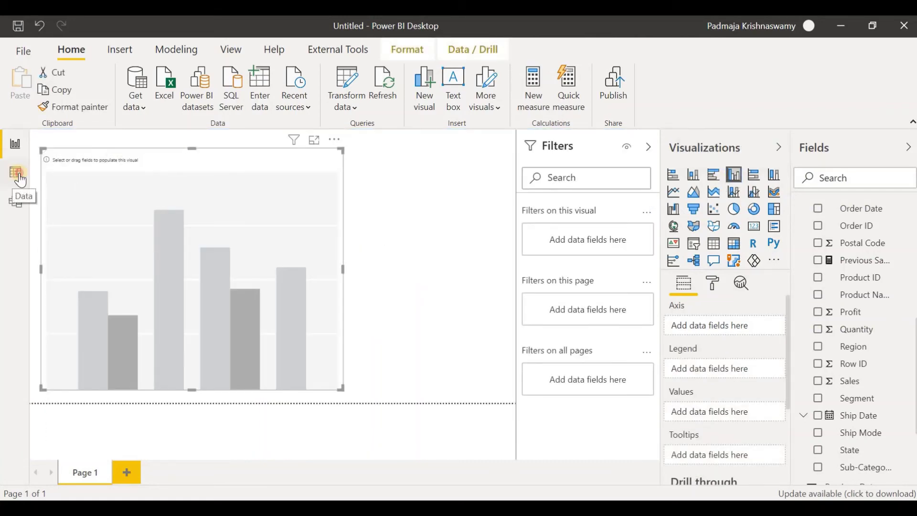
Examine the Region column in the Orders table's data, and return to the report.
{"action": "left_click", "coordinate": [20, 180]}
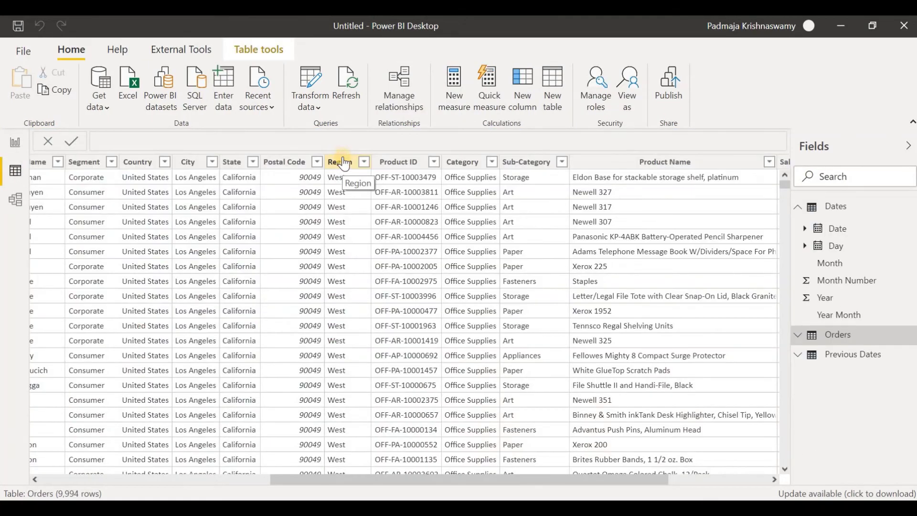
{"action": "left_click", "coordinate": [337, 164]}
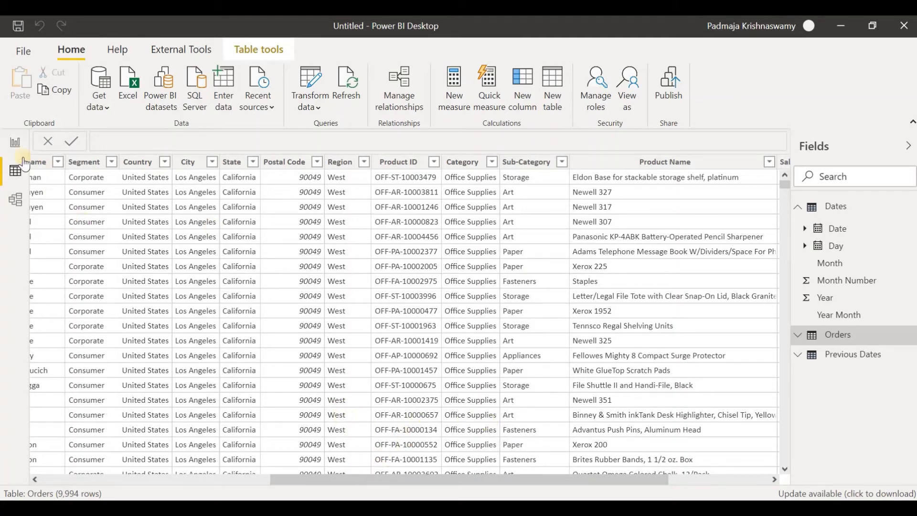
{"action": "left_click", "coordinate": [16, 143]}
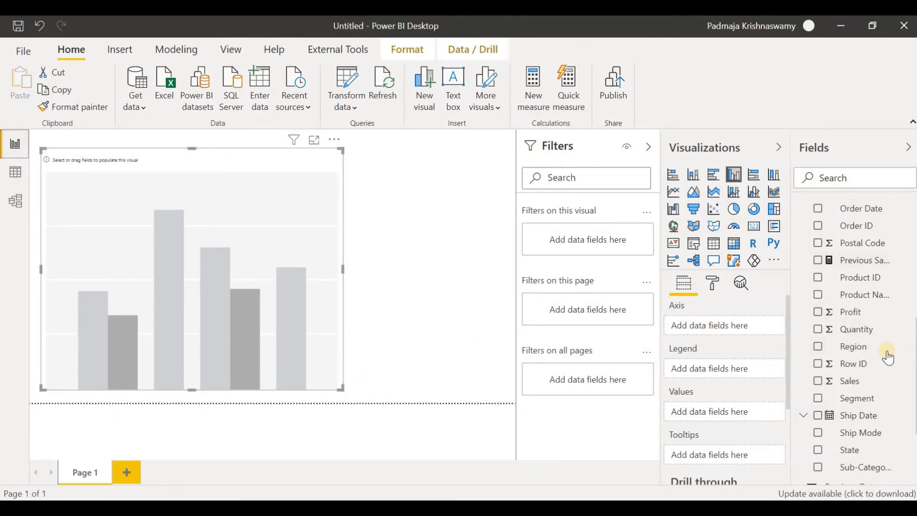
Put Region on the column chart's axis and add Sales and Previous Sales as its values.
{"action": "scroll", "coordinate": [848, 444], "scroll_direction": "up", "scroll_amount": 3}
{"action": "left_click_drag", "start_coordinate": [848, 445], "coordinate": [711, 323]}
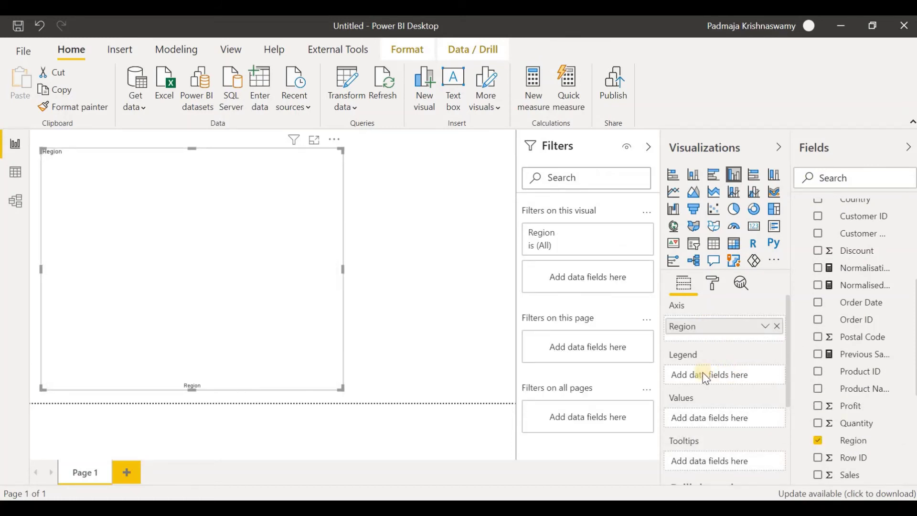
{"action": "scroll", "coordinate": [764, 396], "scroll_direction": "down", "scroll_amount": 2}
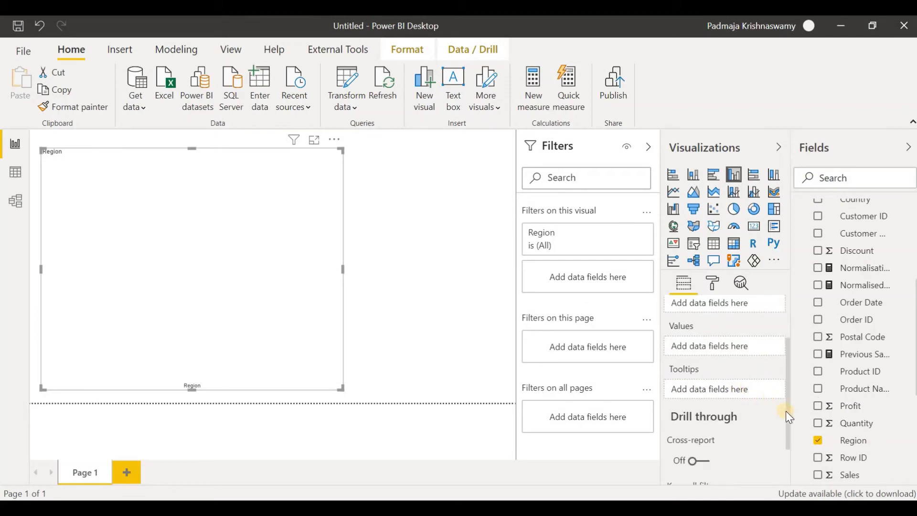
{"action": "scroll", "coordinate": [860, 436], "scroll_direction": "down", "scroll_amount": 3}
{"action": "scroll", "coordinate": [686, 374], "scroll_direction": "up", "scroll_amount": 1}
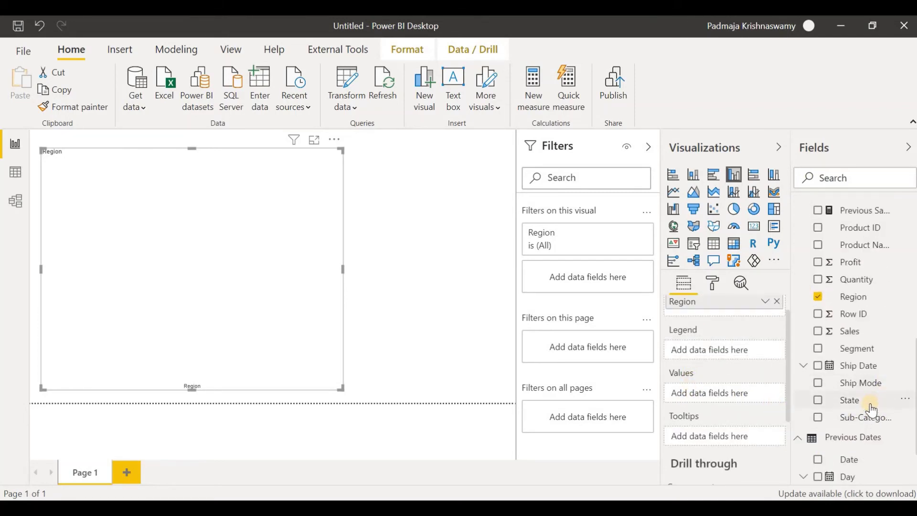
{"action": "mouse_move", "coordinate": [847, 331]}
{"action": "left_mouse_down"}
{"action": "mouse_move", "coordinate": [728, 379]}
{"action": "mouse_move", "coordinate": [707, 376]}
{"action": "mouse_move", "coordinate": [709, 393]}
{"action": "left_mouse_up"}
{"action": "left_click_drag", "start_coordinate": [848, 210], "coordinate": [712, 409]}
{"action": "scroll", "coordinate": [878, 473], "scroll_direction": "down", "scroll_amount": 2}
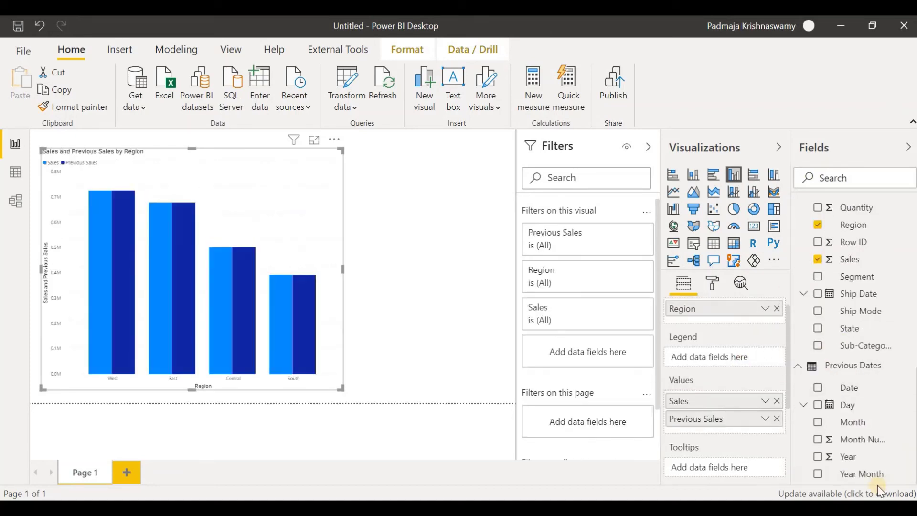
{"action": "scroll", "coordinate": [864, 372], "scroll_direction": "up", "scroll_amount": 4}
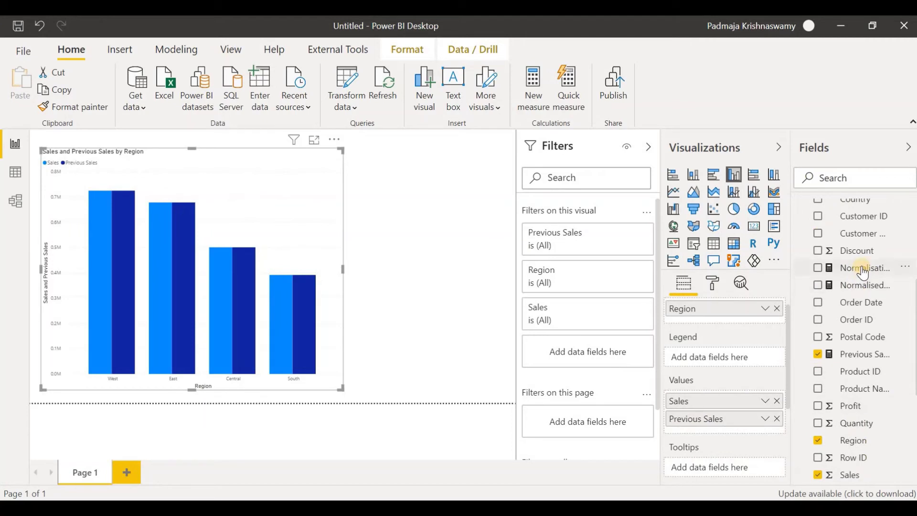
Add the Normalised Previous Sales measure as a third value in the column chart by region.
{"action": "left_click_drag", "start_coordinate": [857, 289], "coordinate": [110, 292]}
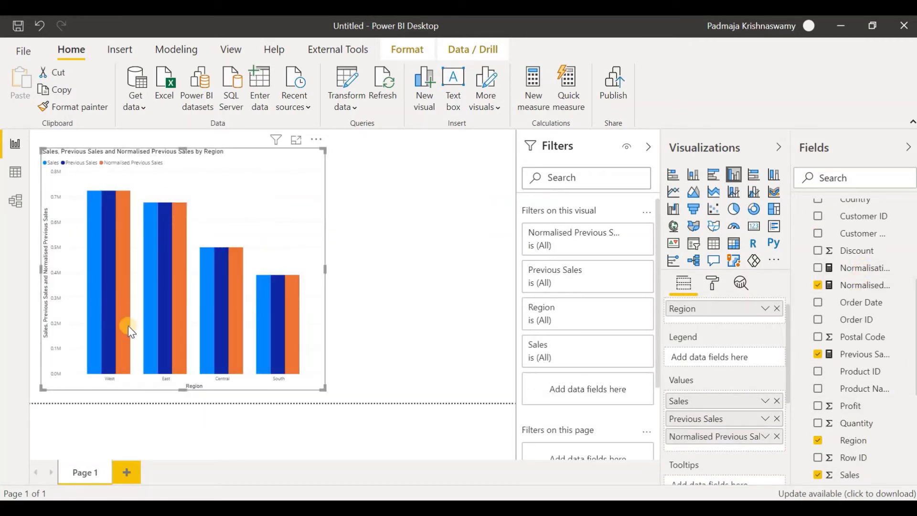
{"action": "mouse_move", "coordinate": [290, 313]}
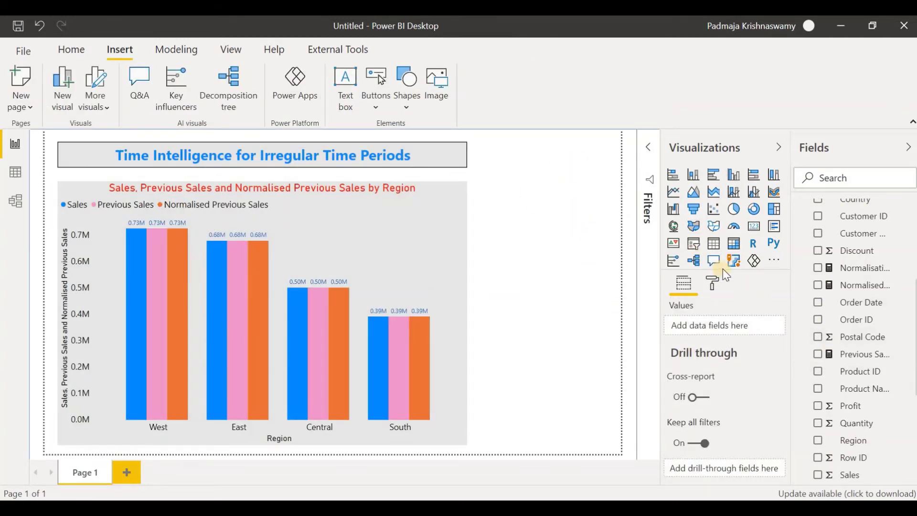
Add a slicer beside the chart and fill it with the Date field from the Dates table.
{"action": "left_click", "coordinate": [695, 249]}
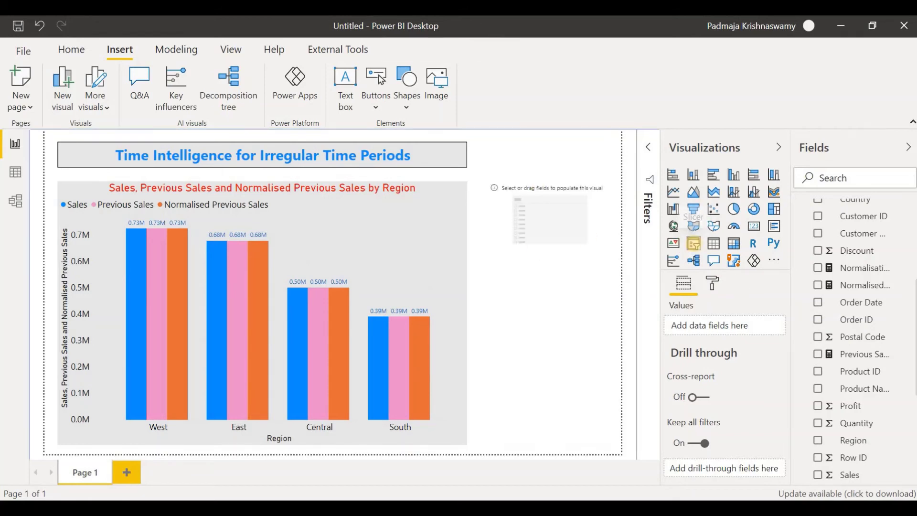
{"action": "left_click", "coordinate": [510, 197]}
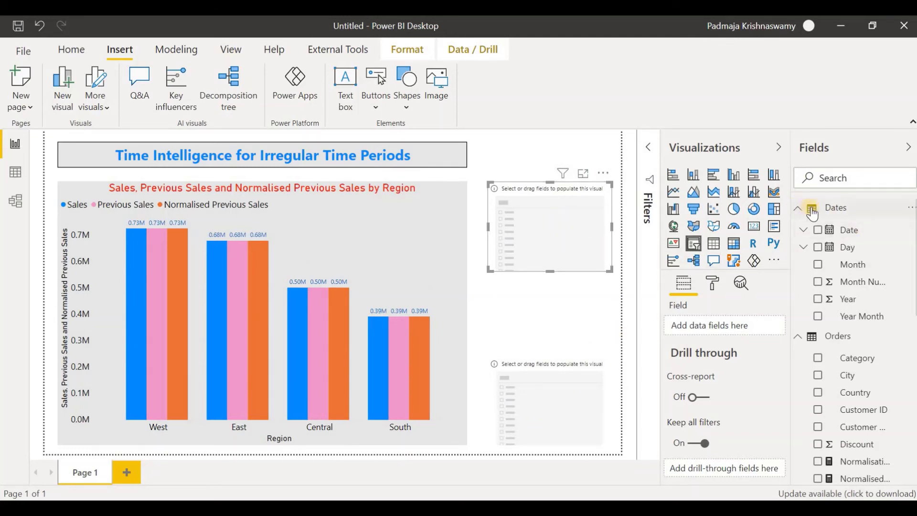
{"action": "left_click_drag", "start_coordinate": [851, 238], "coordinate": [750, 342]}
Enlarge the lower empty slicer slightly and fill it with the Date field from the Previous Dates table.
{"action": "left_click", "coordinate": [551, 446]}
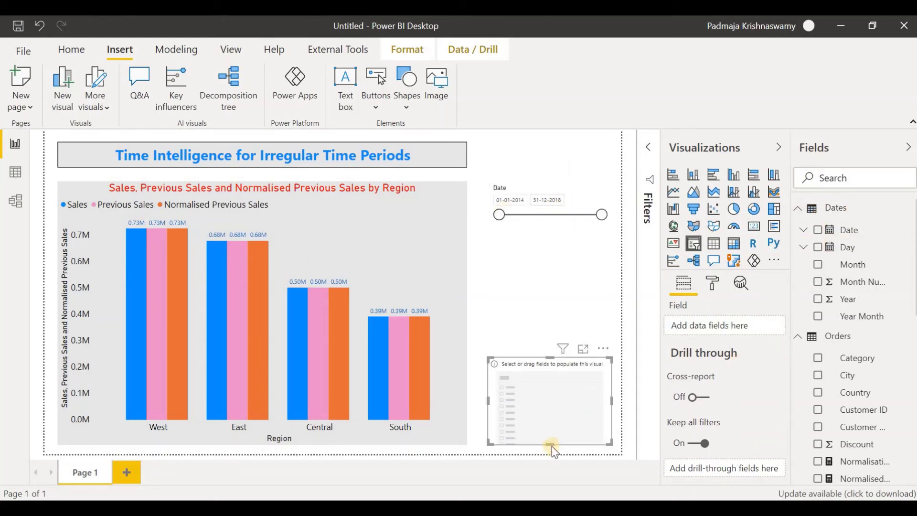
{"action": "left_click_drag", "start_coordinate": [550, 356], "coordinate": [550, 353]}
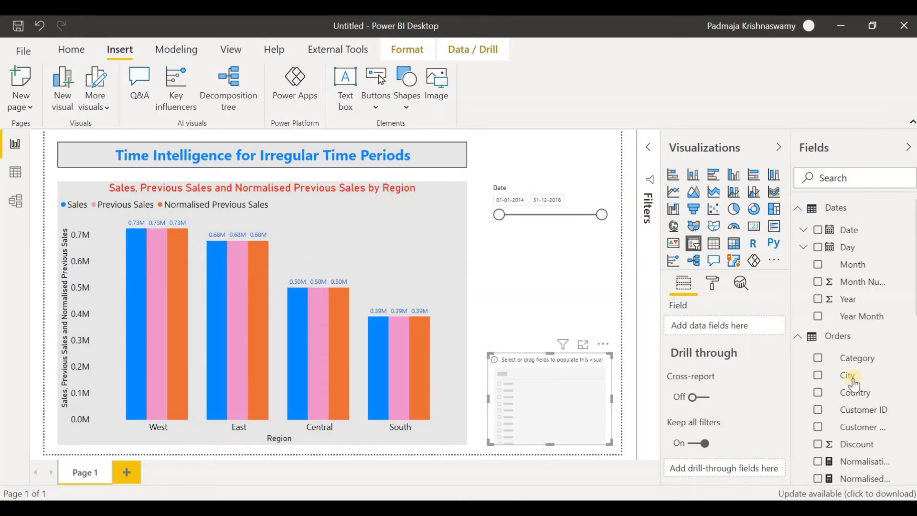
{"action": "scroll", "coordinate": [888, 459], "scroll_direction": "down", "scroll_amount": 5}
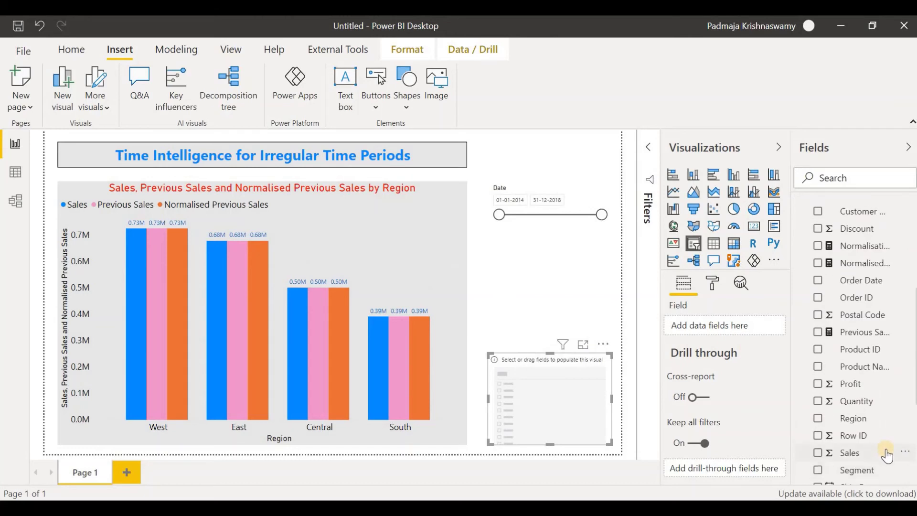
{"action": "scroll", "coordinate": [887, 454], "scroll_direction": "down", "scroll_amount": 4}
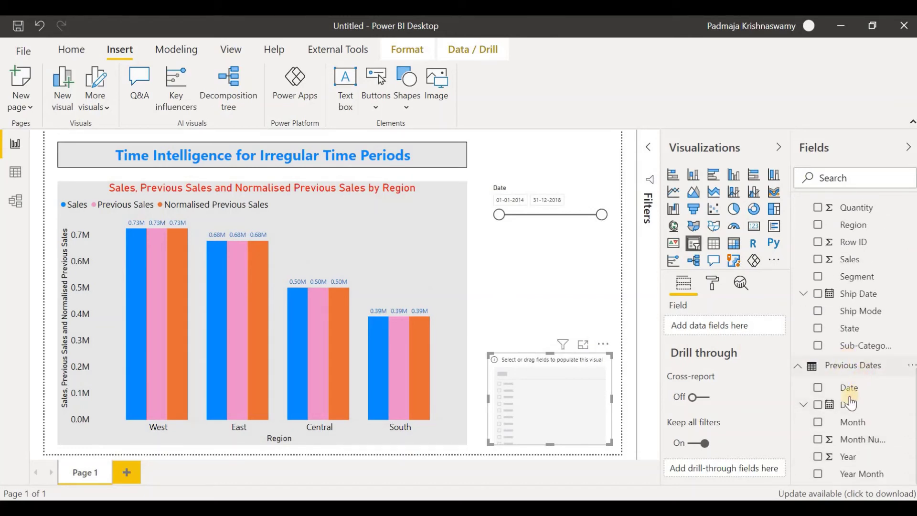
{"action": "left_click_drag", "start_coordinate": [845, 393], "coordinate": [716, 335]}
{"action": "left_click", "coordinate": [502, 196]}
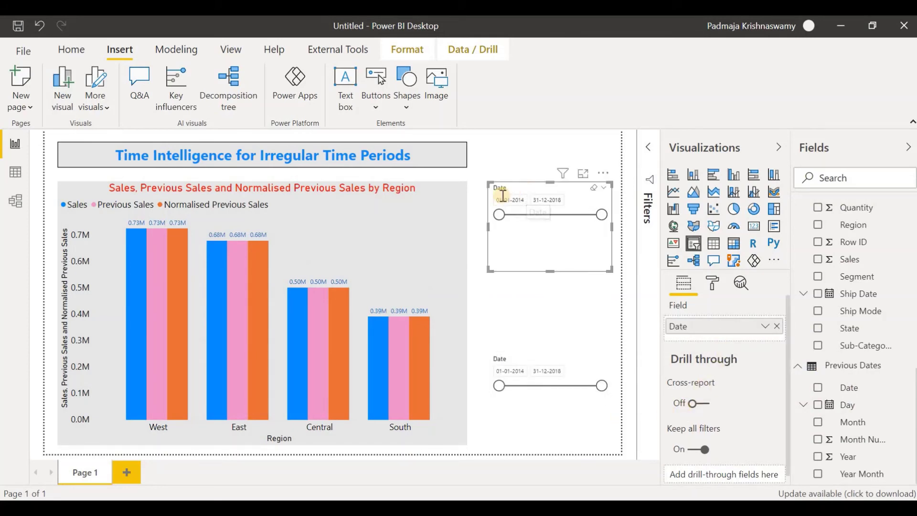
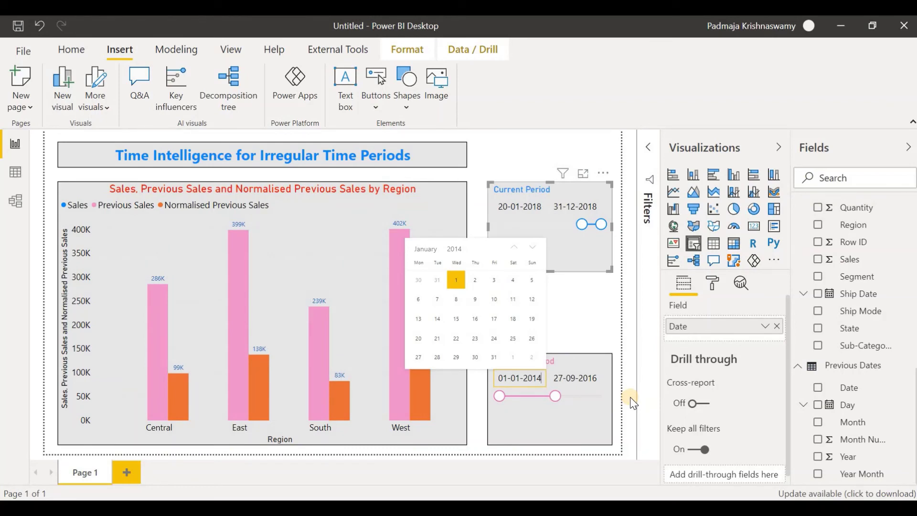
Set the Previous Period slicer to 01-01-2017 through 31-08-2017 and the Current Period slicer to 01-09-2017 through 31-12-2017.
{"action": "key", "text": "BackSpace"}
{"action": "type", "text": "7"}
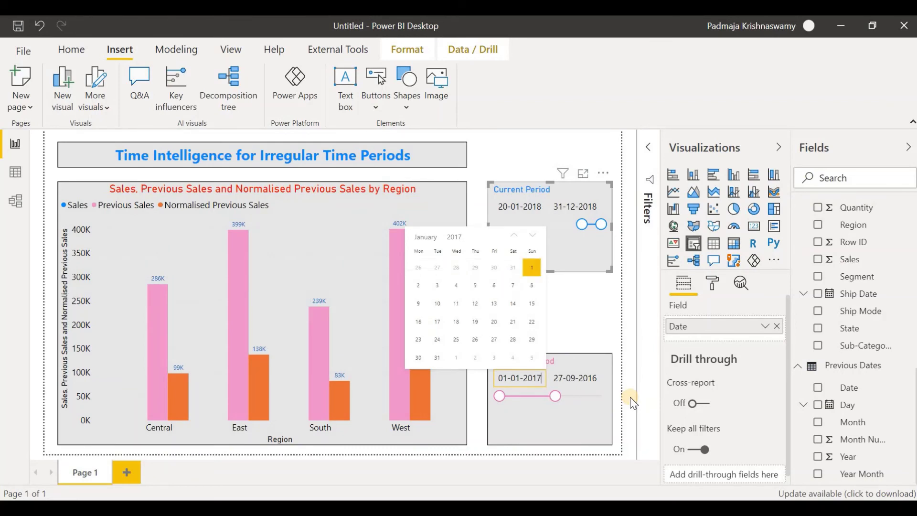
{"action": "left_click_drag", "start_coordinate": [555, 396], "coordinate": [569, 412]}
{"action": "left_click", "coordinate": [561, 396]}
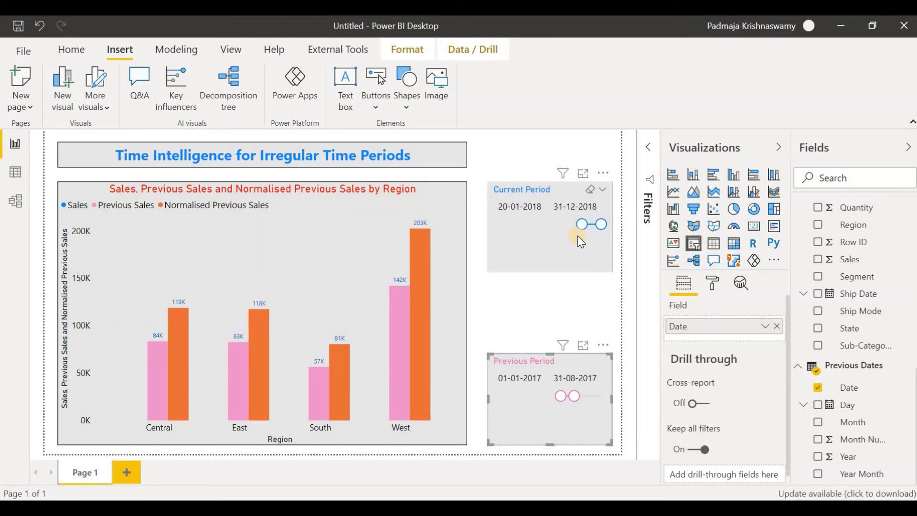
{"action": "left_click_drag", "start_coordinate": [581, 224], "coordinate": [563, 230]}
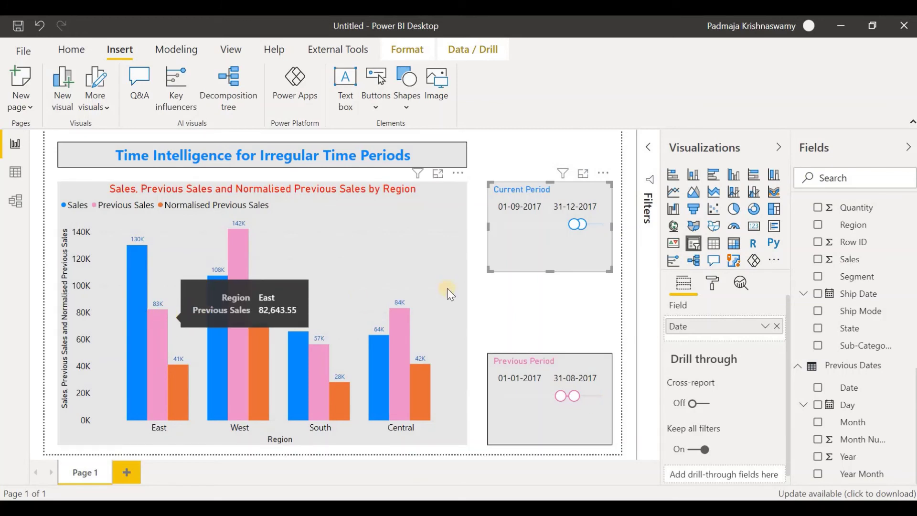
Compare Sales, Previous Sales and Normalised Previous Sales for each region in the column chart against the two selected periods.
{"action": "left_click", "coordinate": [586, 217]}
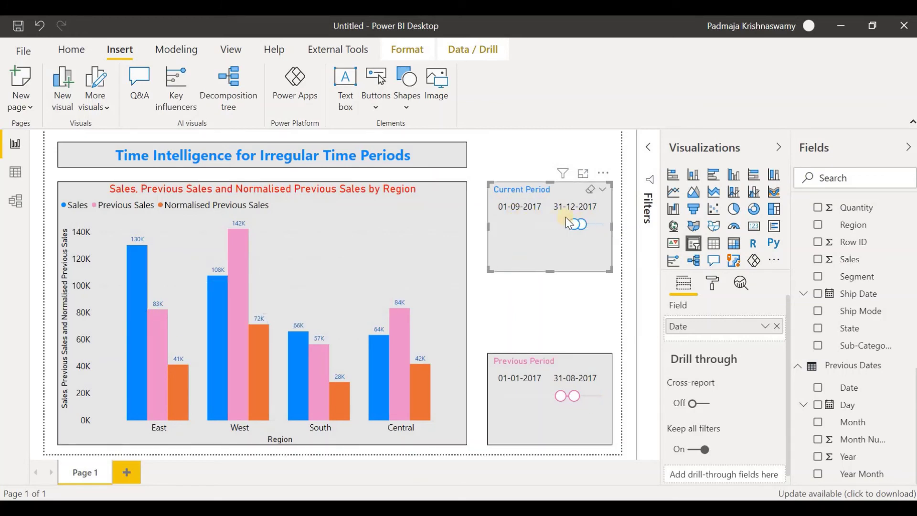
{"action": "left_click", "coordinate": [134, 260]}
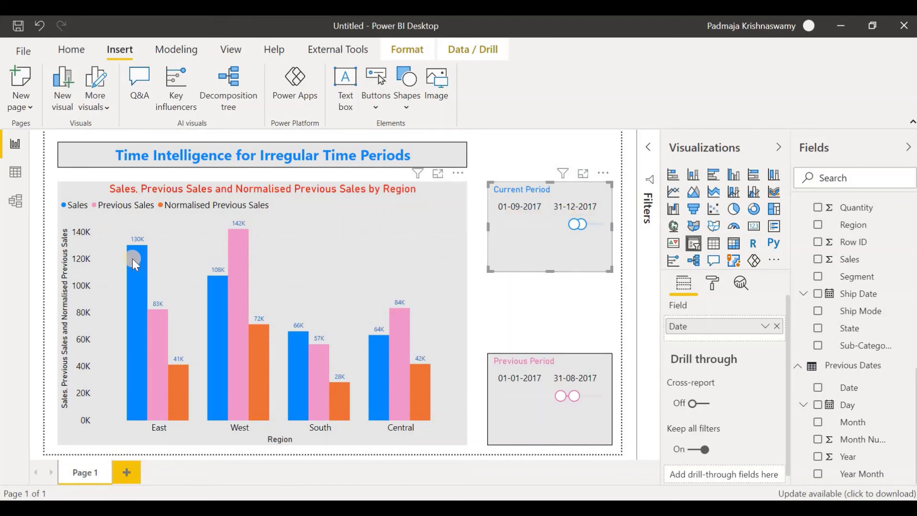
{"action": "mouse_move", "coordinate": [135, 266]}
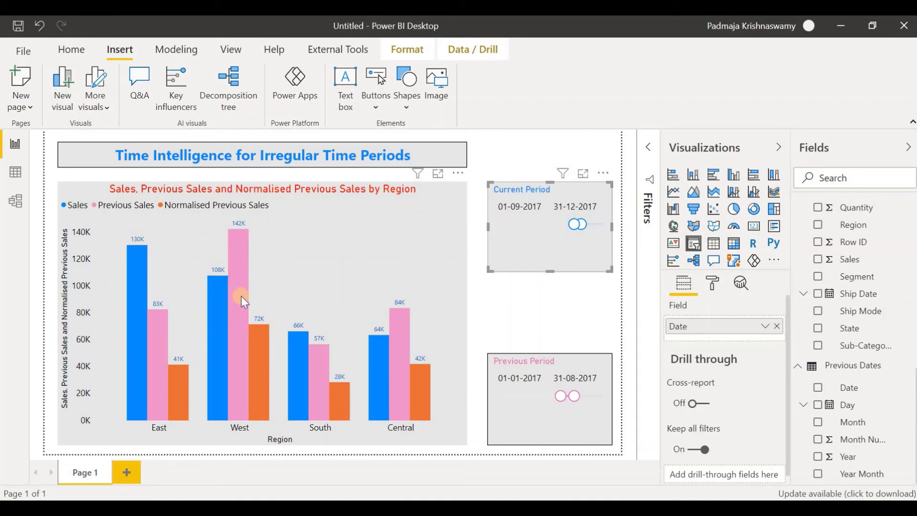
{"action": "mouse_move", "coordinate": [242, 296]}
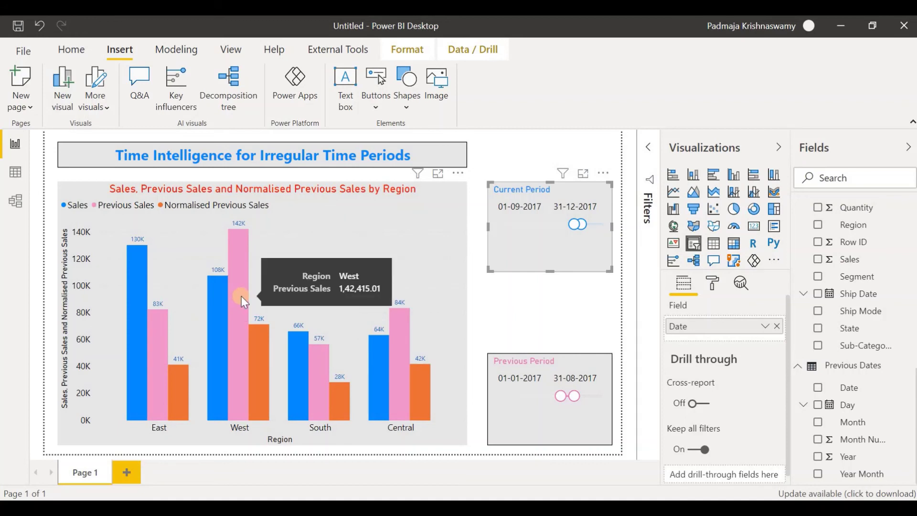
{"action": "mouse_move", "coordinate": [213, 301]}
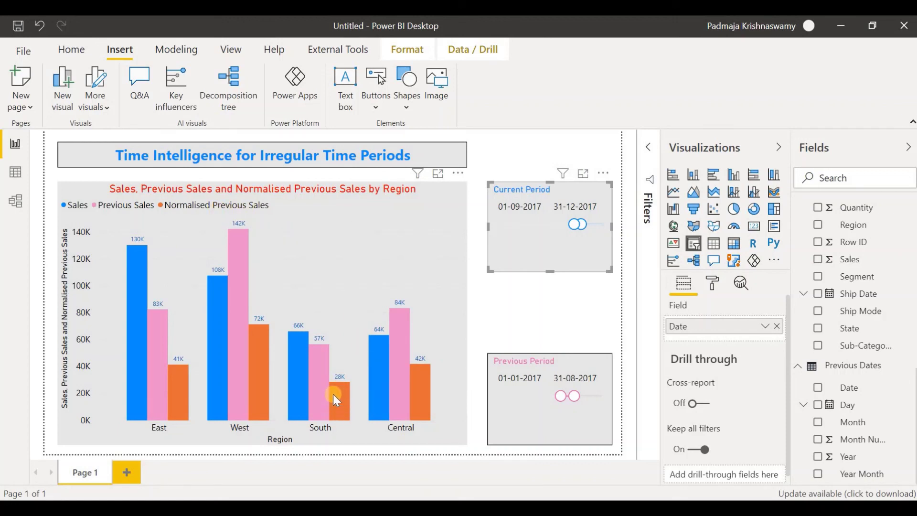
{"action": "key", "text": "Escape"}
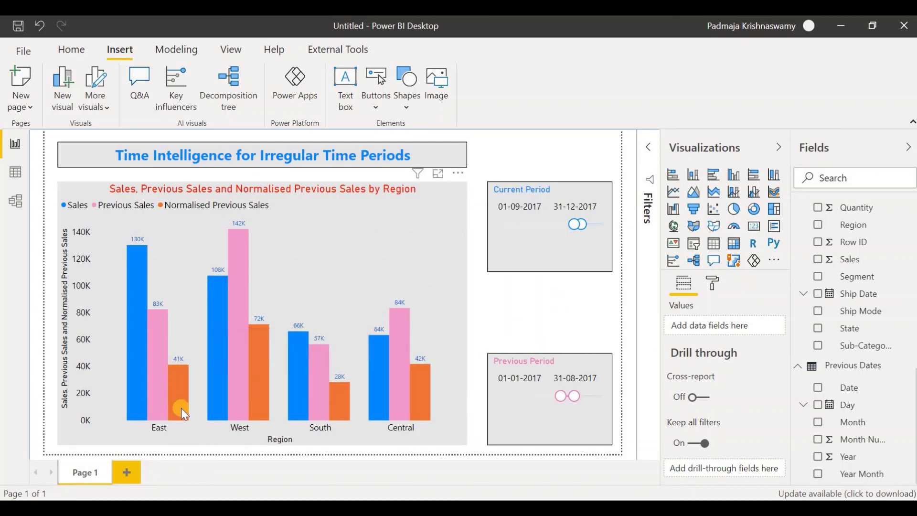
{"action": "mouse_move", "coordinate": [180, 374]}
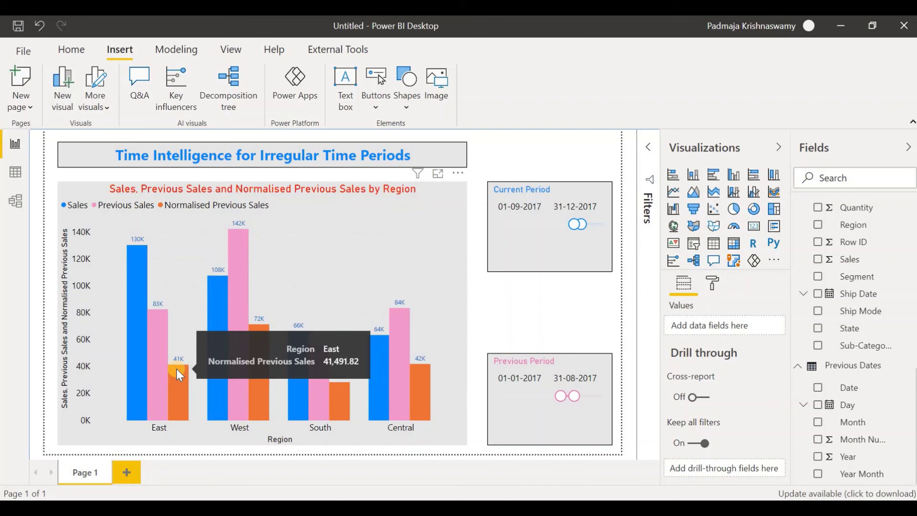
{"action": "mouse_move", "coordinate": [130, 296]}
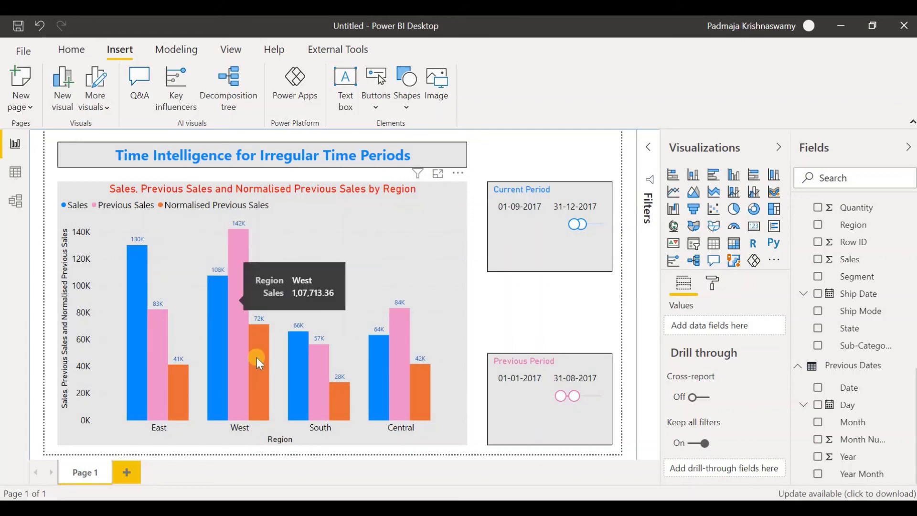
{"action": "mouse_move", "coordinate": [257, 358]}
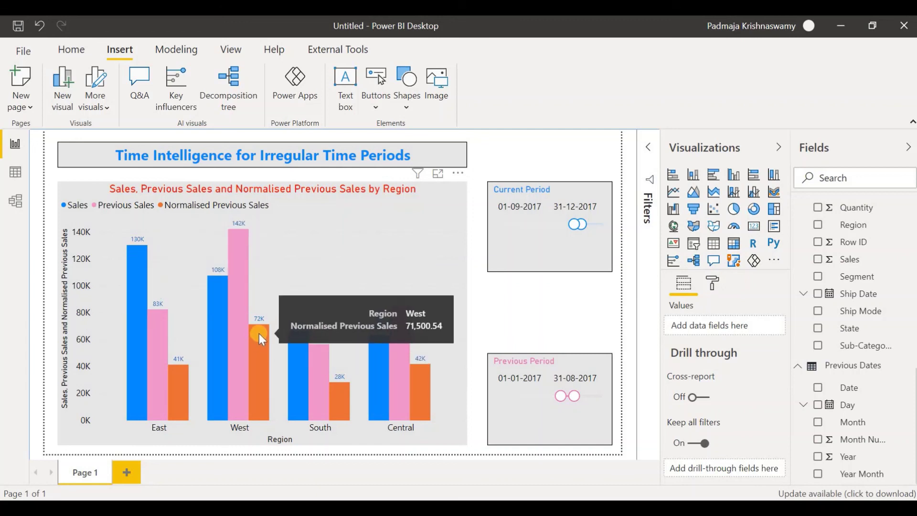
{"action": "mouse_move", "coordinate": [212, 288]}
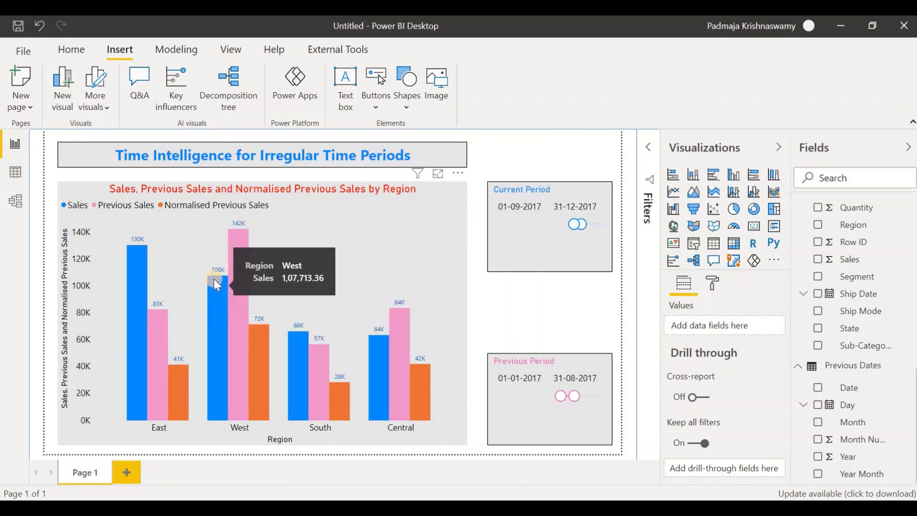
{"action": "mouse_move", "coordinate": [346, 414]}
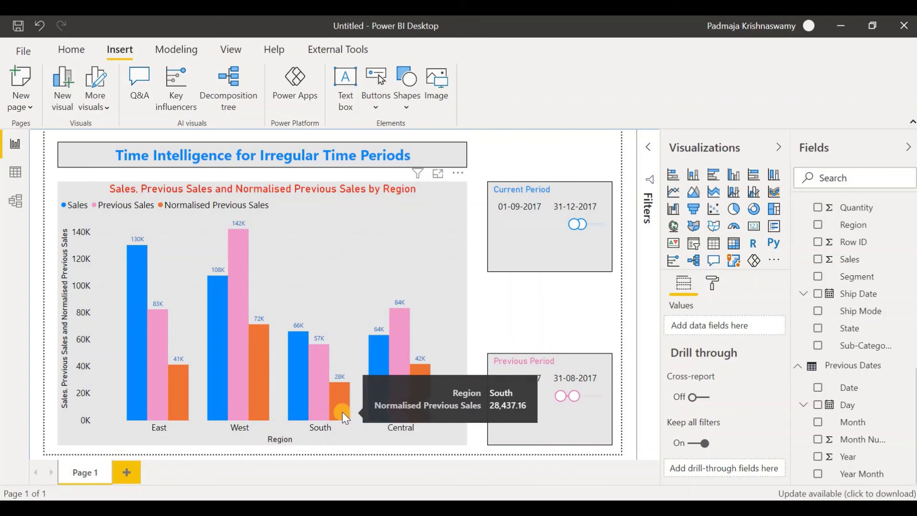
{"action": "mouse_move", "coordinate": [294, 356]}
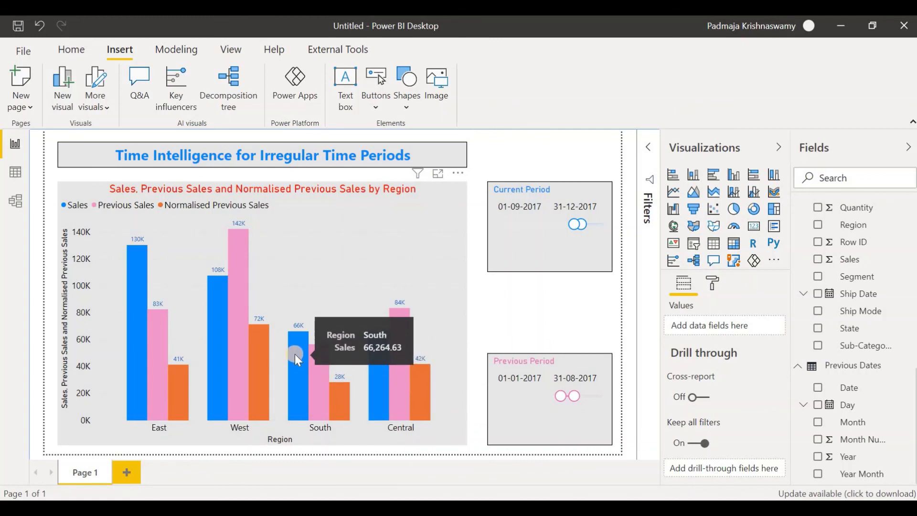
{"action": "mouse_move", "coordinate": [426, 398]}
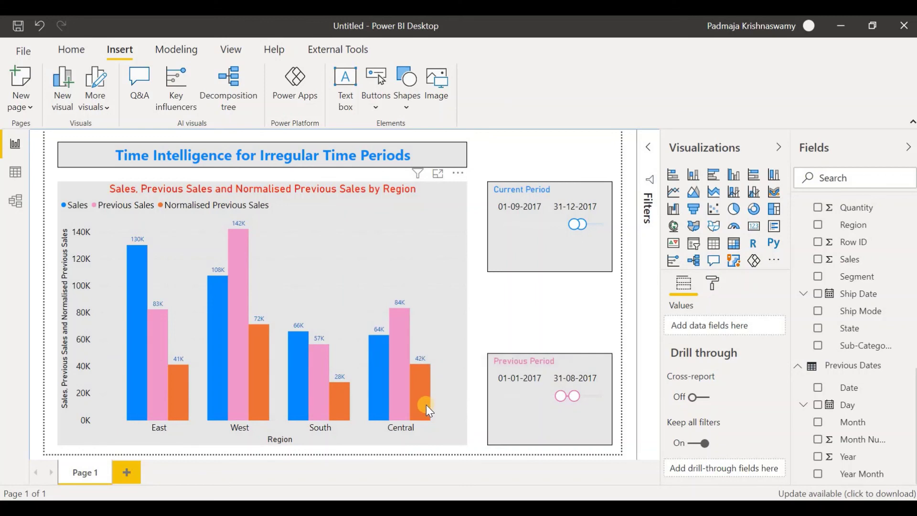